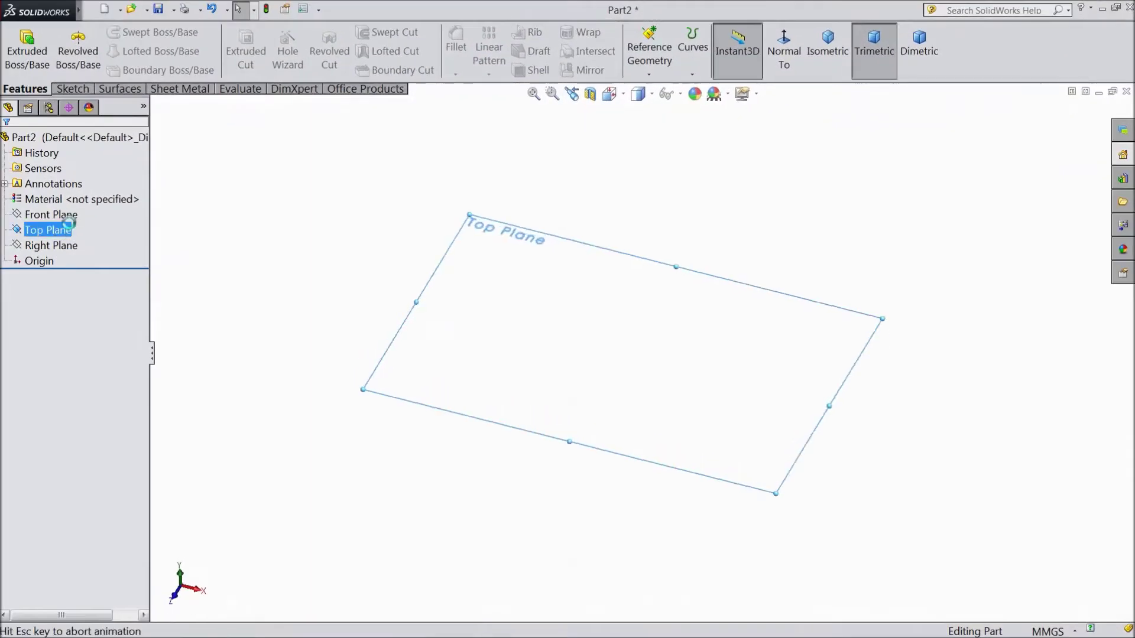
Step: Draw a circle centred on the origin and dimension its diameter to 15 mm
click(128, 32)
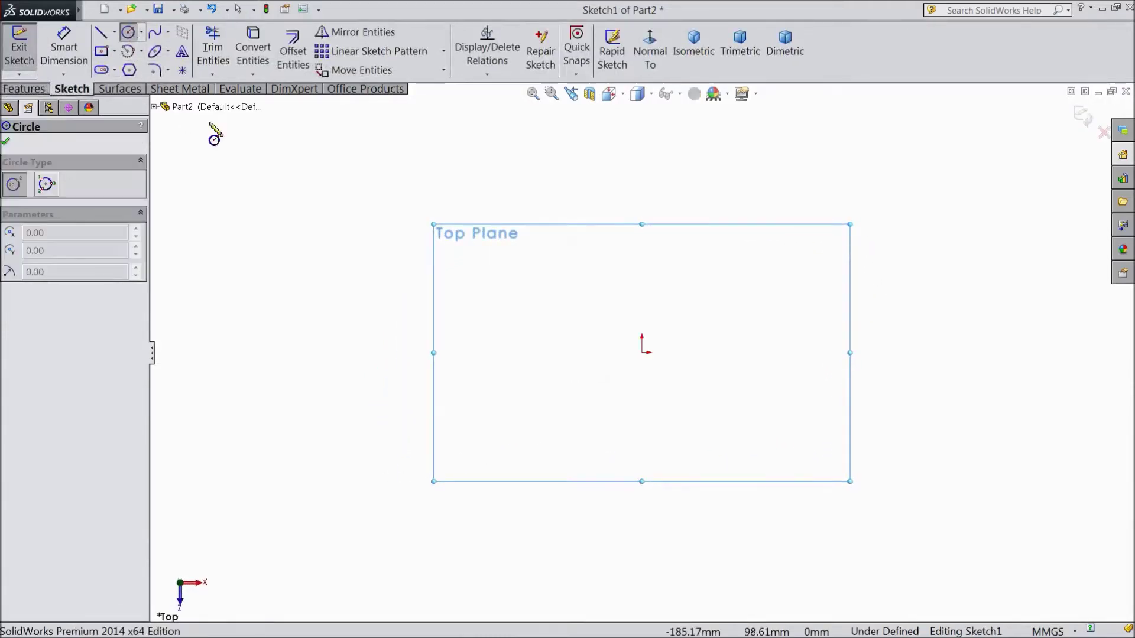
click(642, 353)
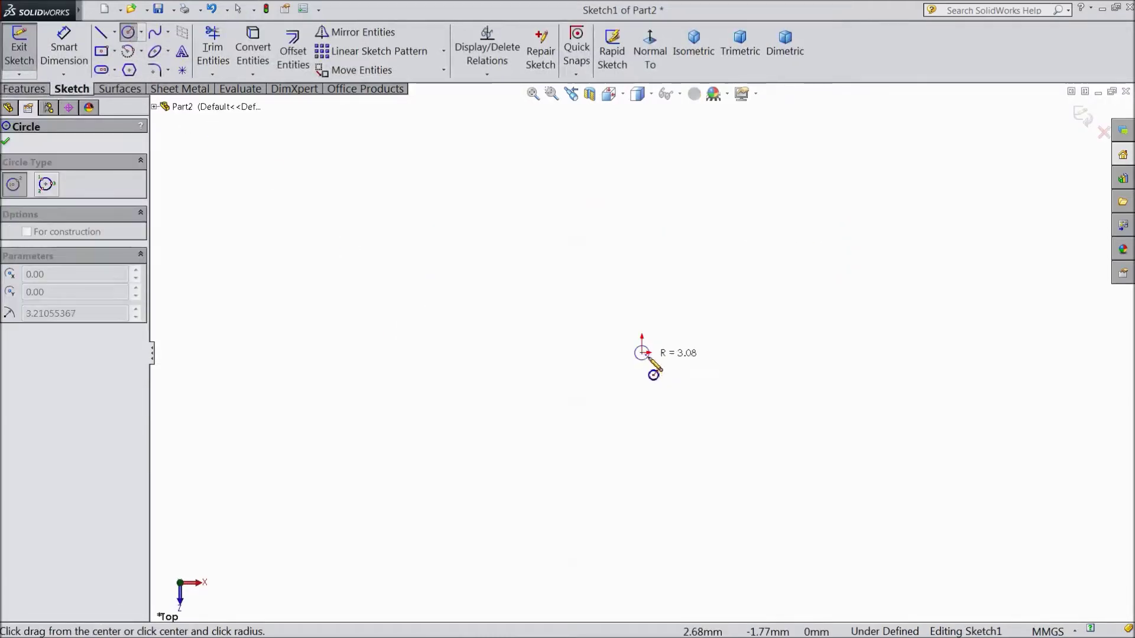
click(698, 242)
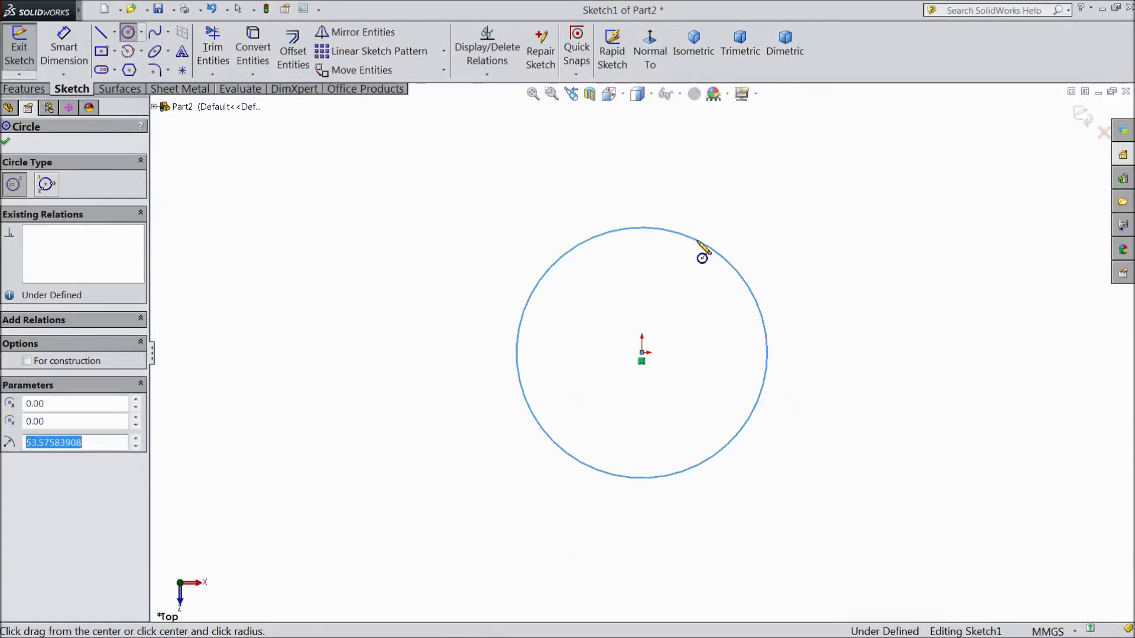
click(64, 47)
click(515, 358)
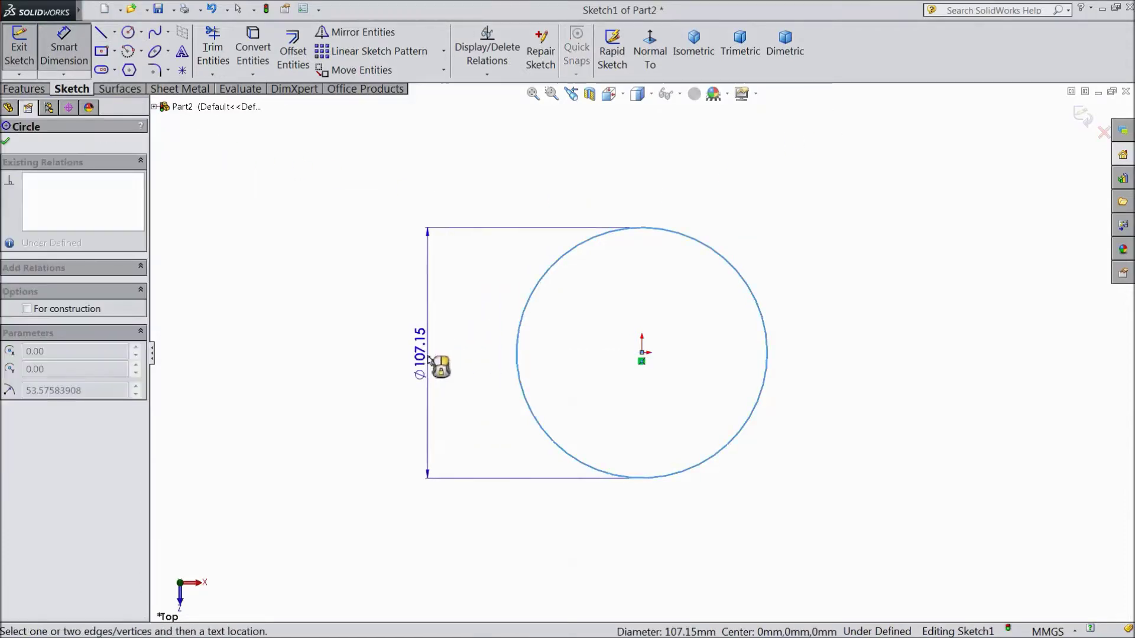
click(429, 362)
text(15)
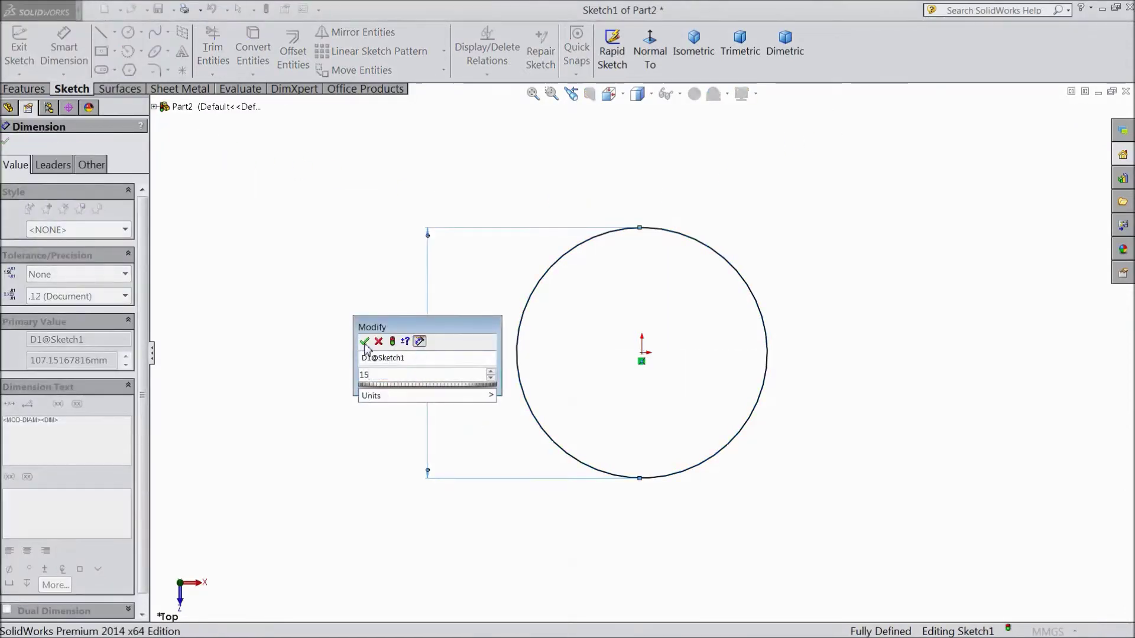
click(364, 344)
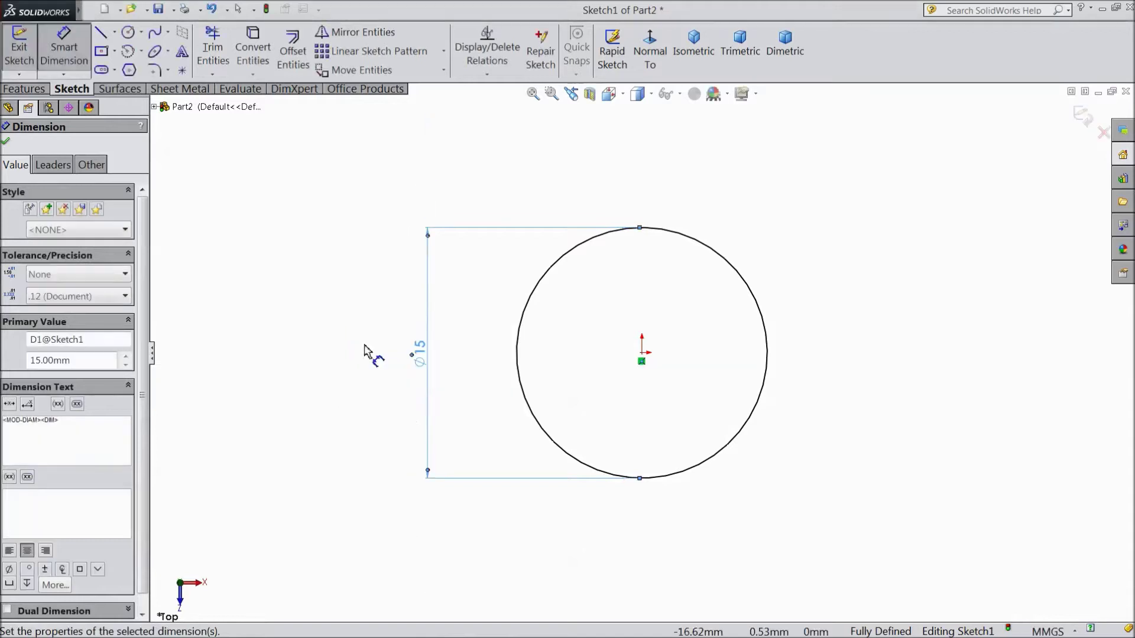
click(24, 88)
Step: Extrude the 15 mm circle 100 mm Blind into a solid cylinder, Boss-Extrude1
click(27, 52)
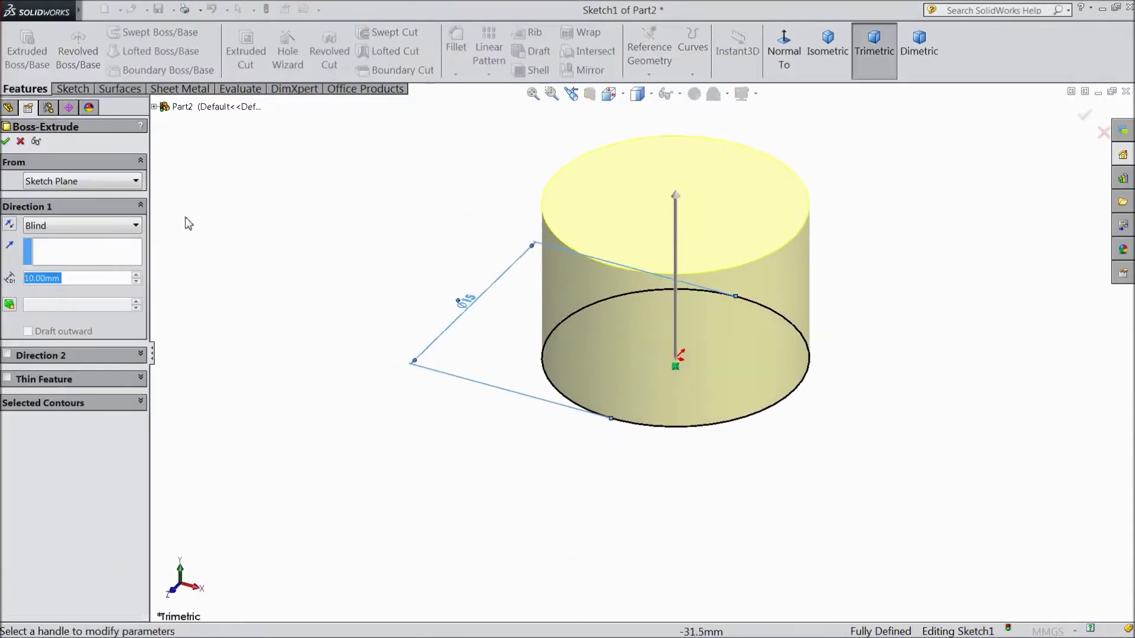
text(100)
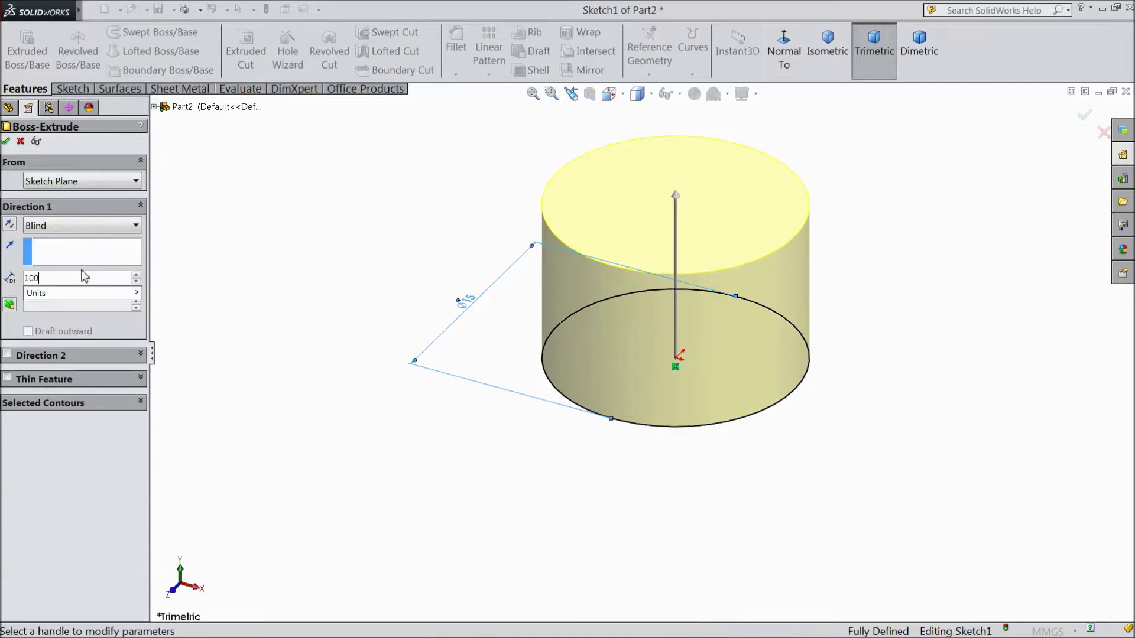
key(Return)
key(f)
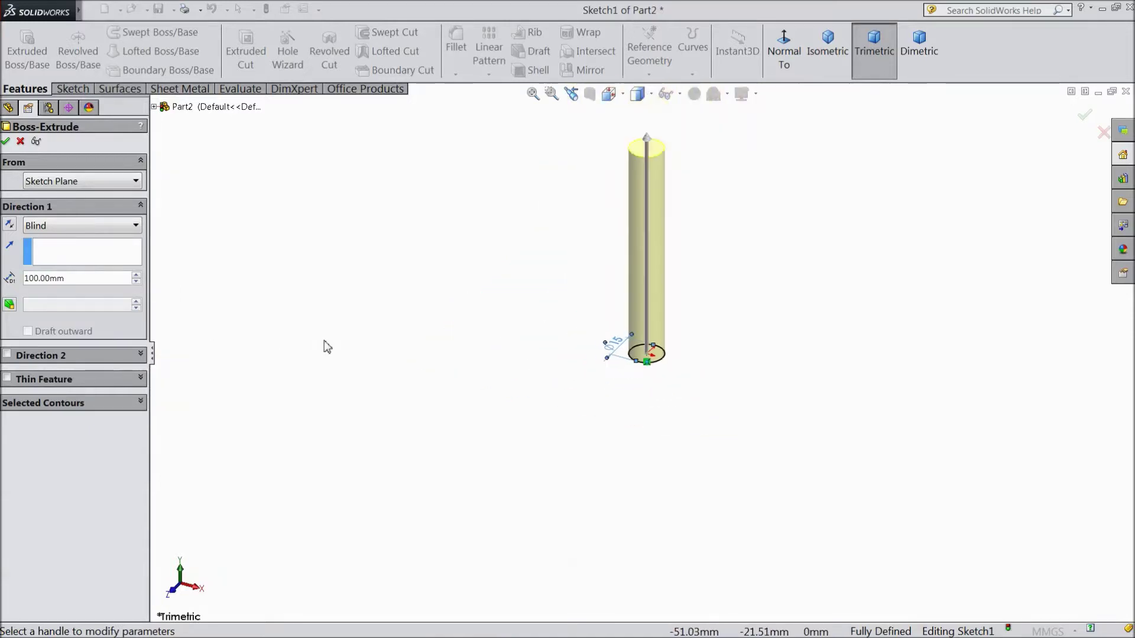
key(f)
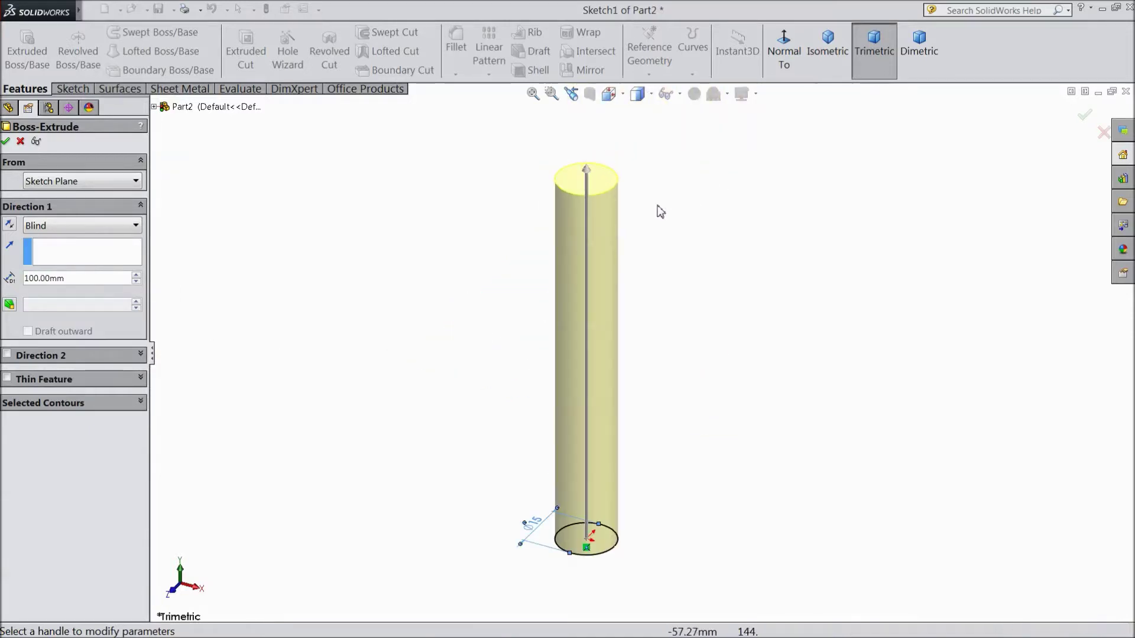
click(5, 142)
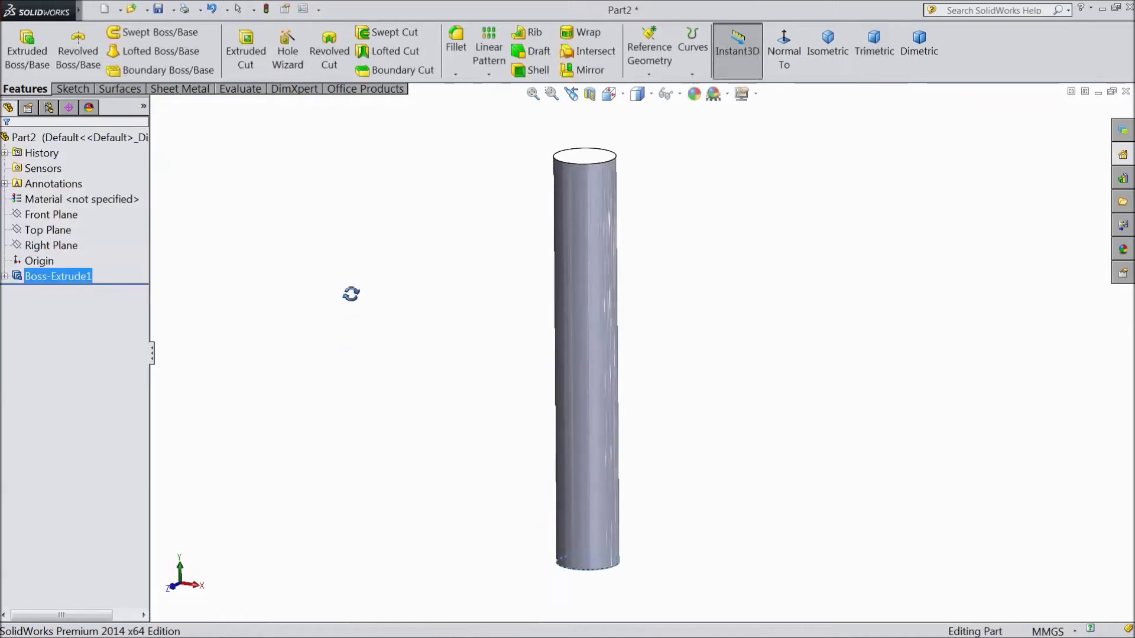
middle_drag(351, 294, 372, 321)
Step: Start a new sketch on the Front Plane and view it face-on
click(58, 230)
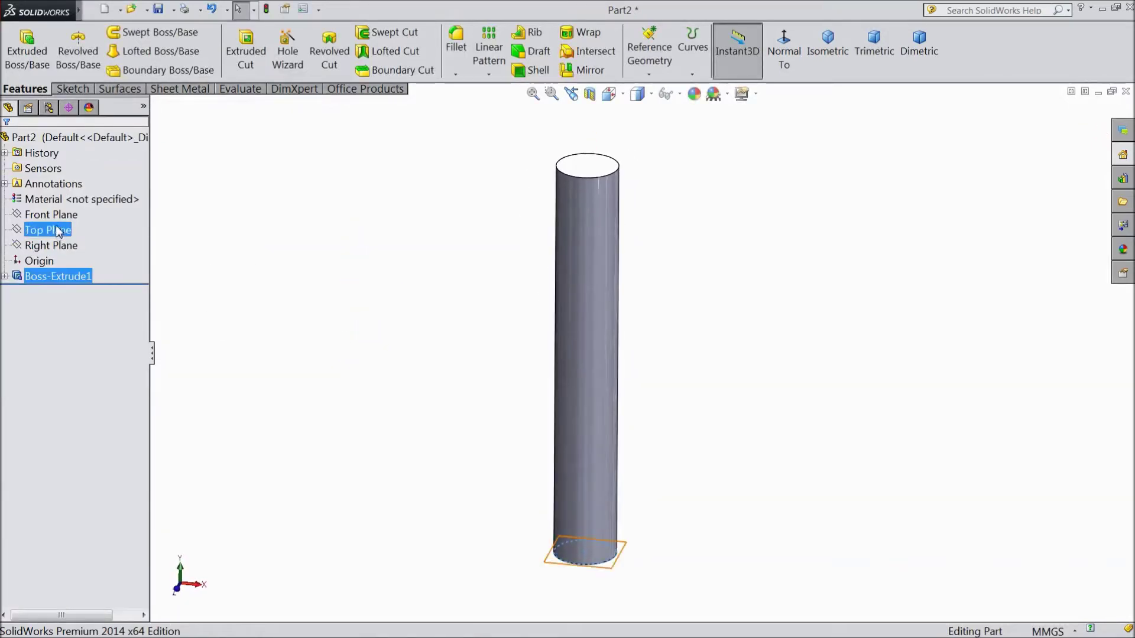
click(66, 212)
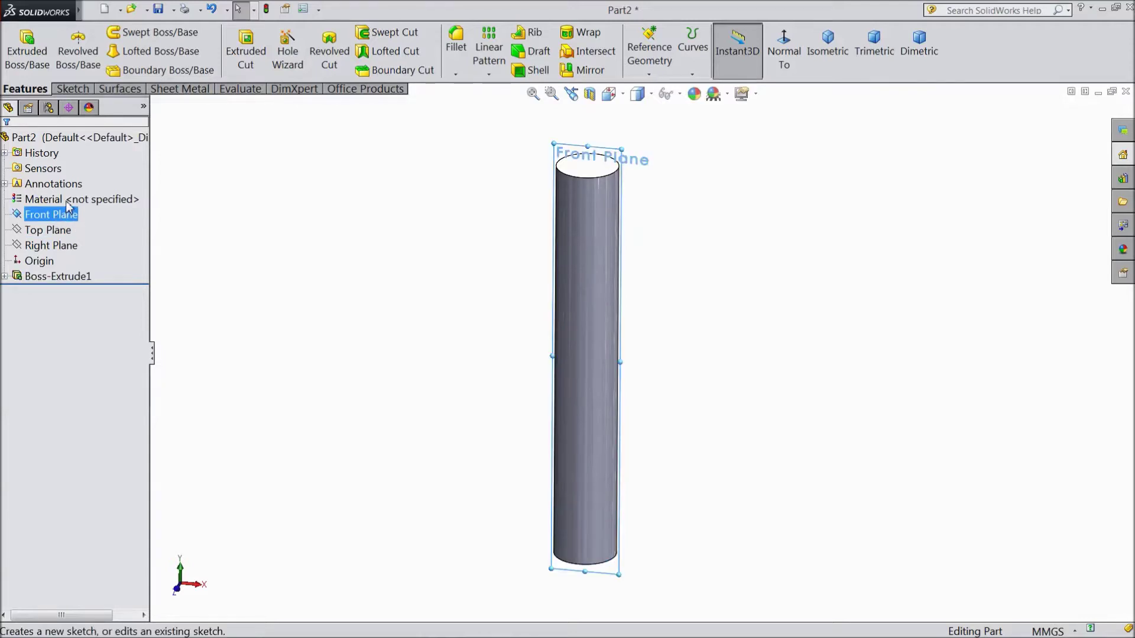
click(69, 206)
click(649, 59)
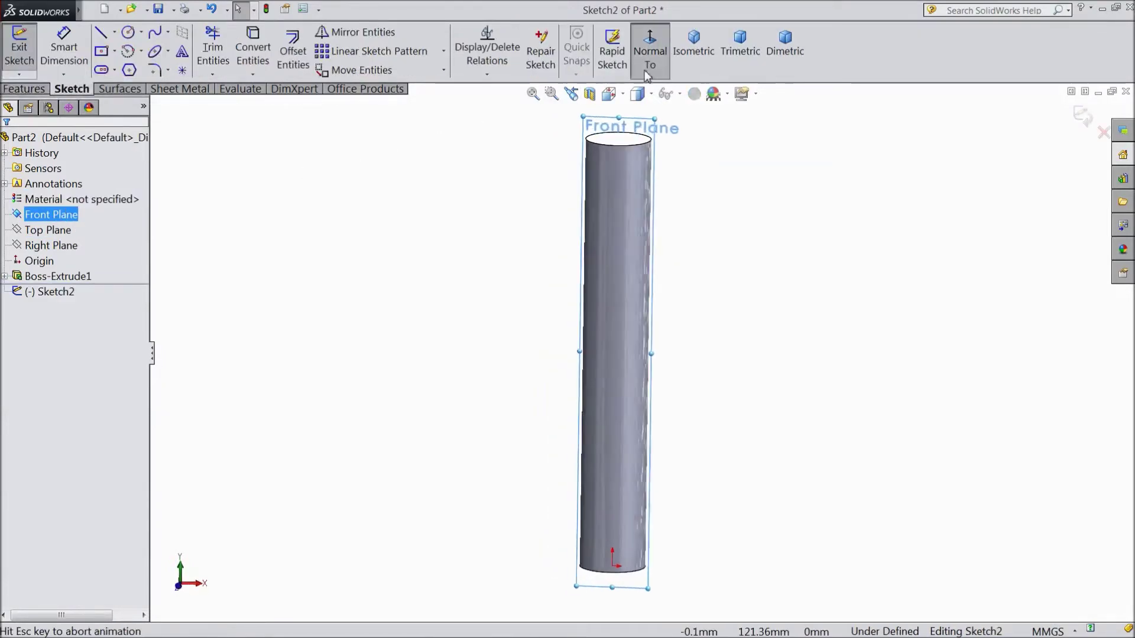
Step: Draw a closed four-line profile whose slanted edge crosses the cylinder's bottom end
click(100, 38)
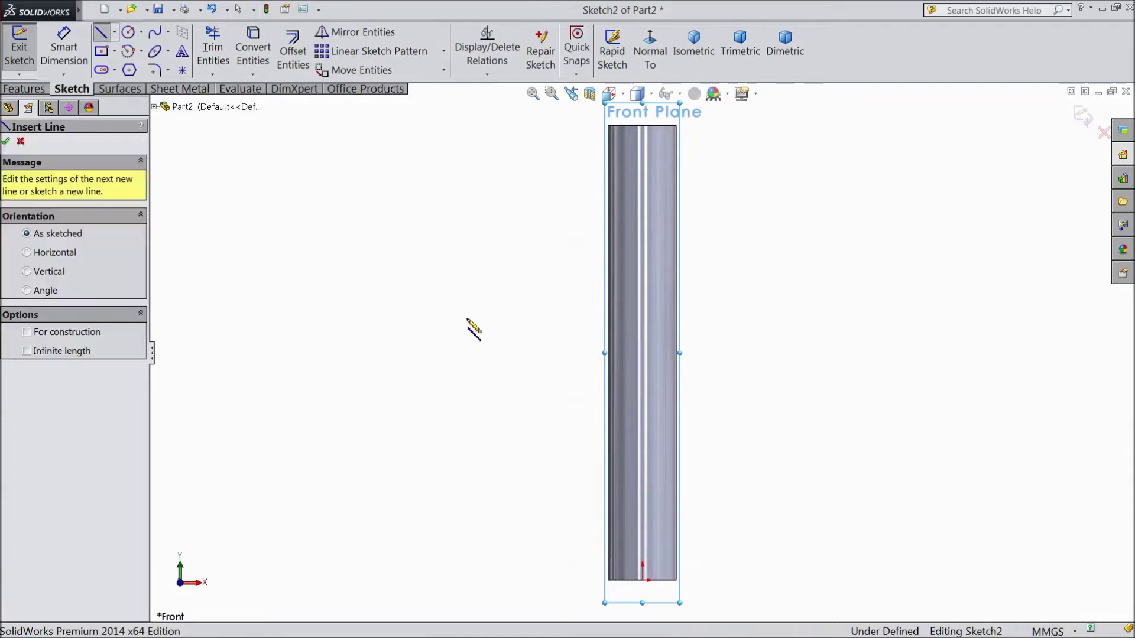
scroll(646, 525, up, 2)
scroll(643, 403, up, 2)
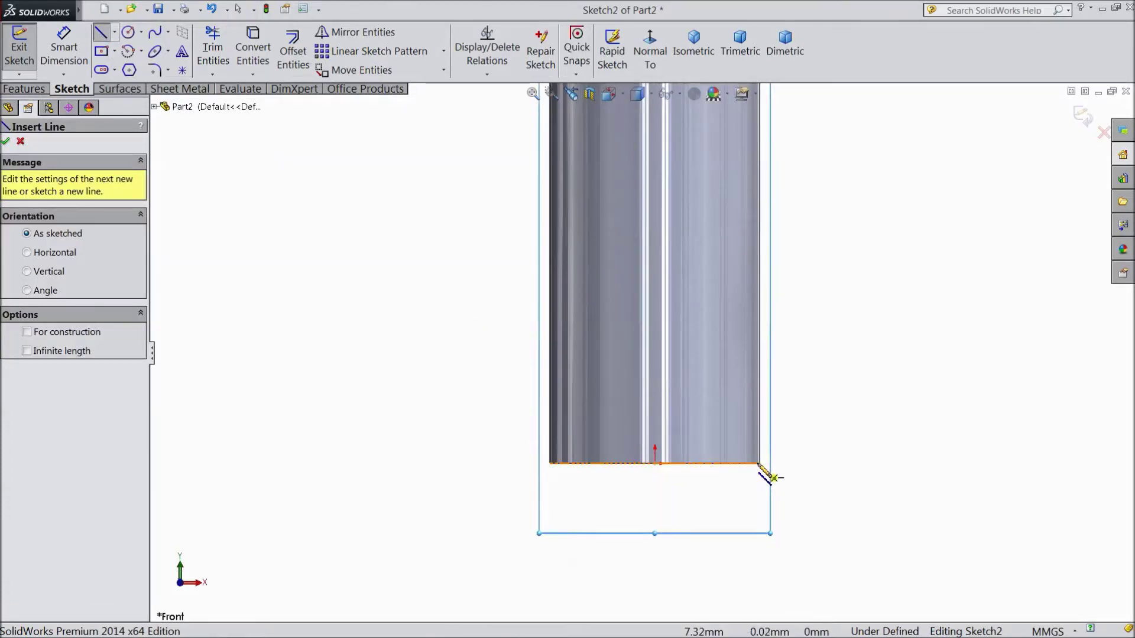
click(760, 464)
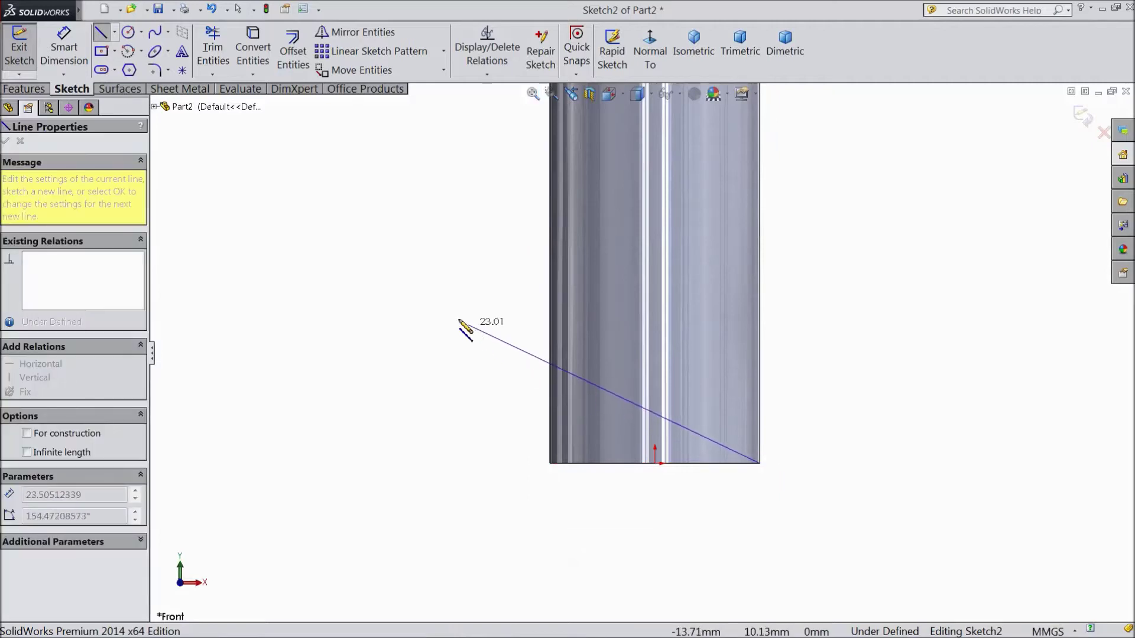
click(443, 300)
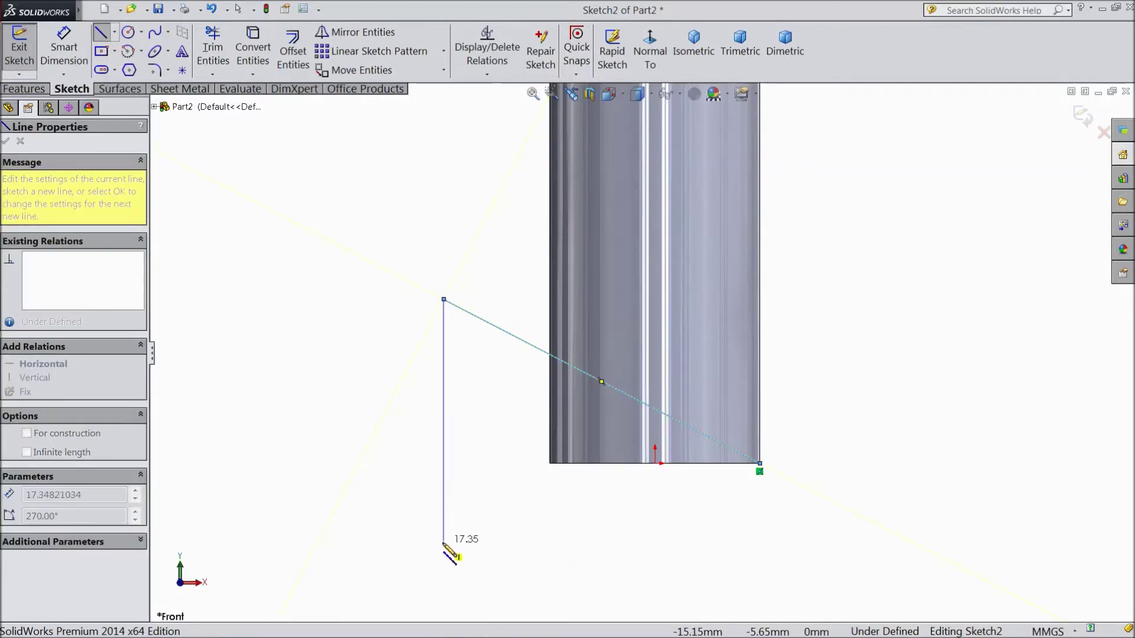
click(443, 541)
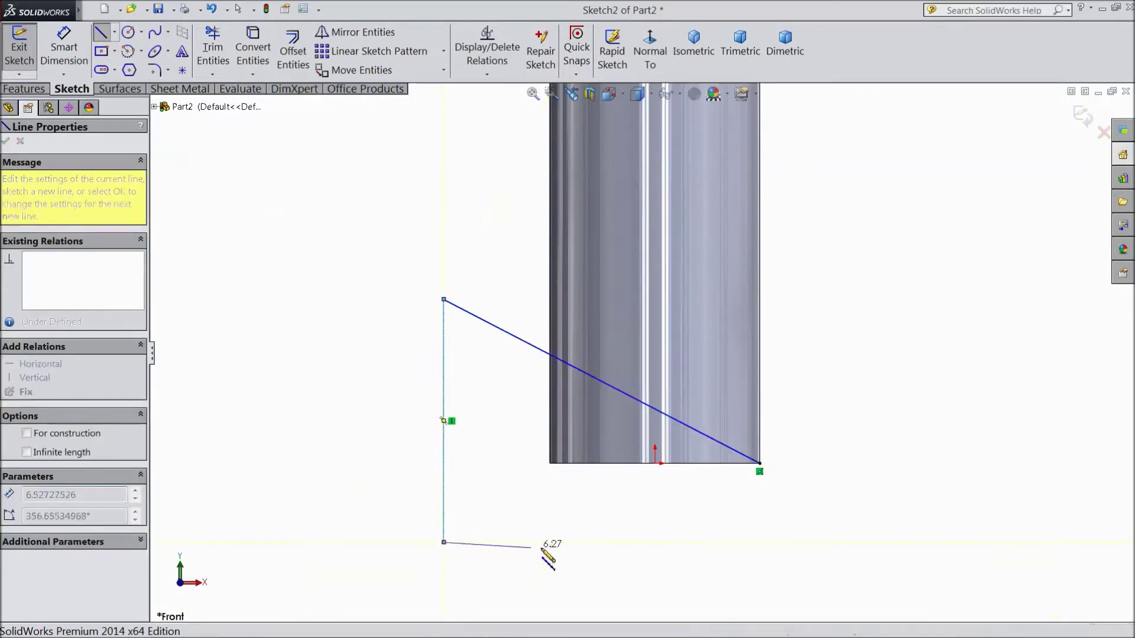
click(760, 542)
click(760, 463)
right_click(821, 456)
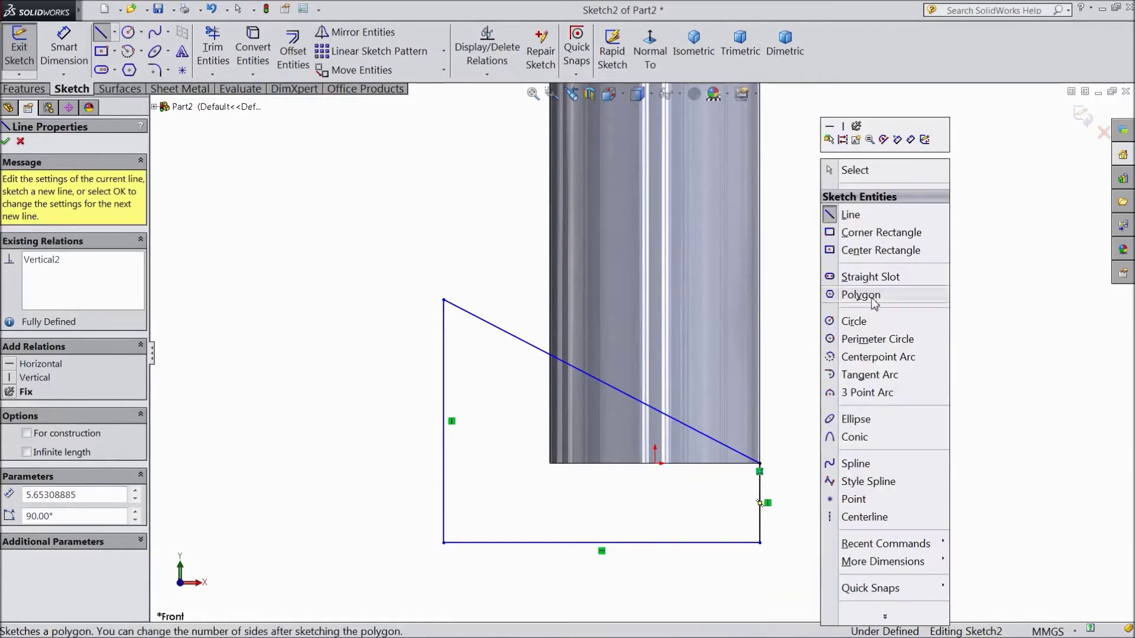
key(Escape)
scroll(823, 390, up, 5)
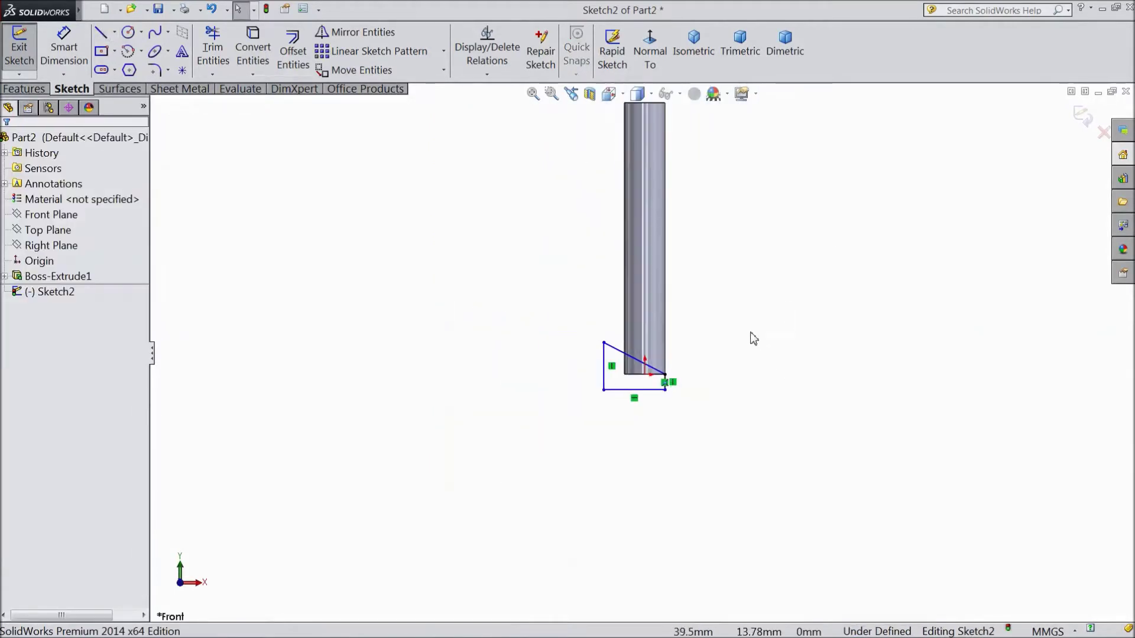
Step: Draw a second closed four-line profile with its slanted edge across the cylinder's top corner
click(119, 88)
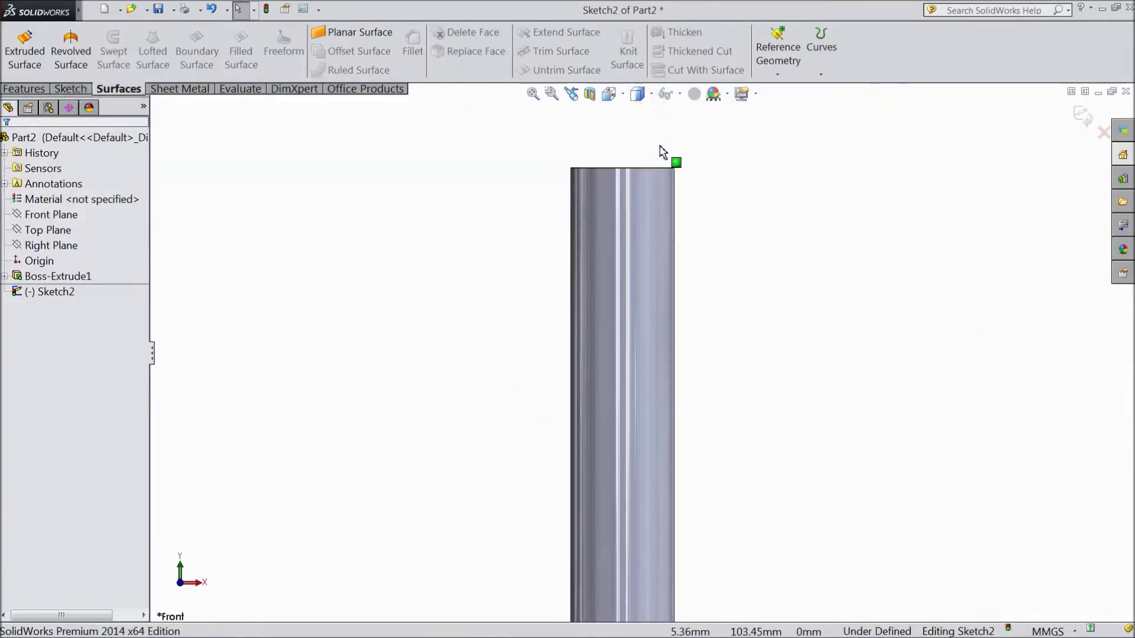
click(70, 89)
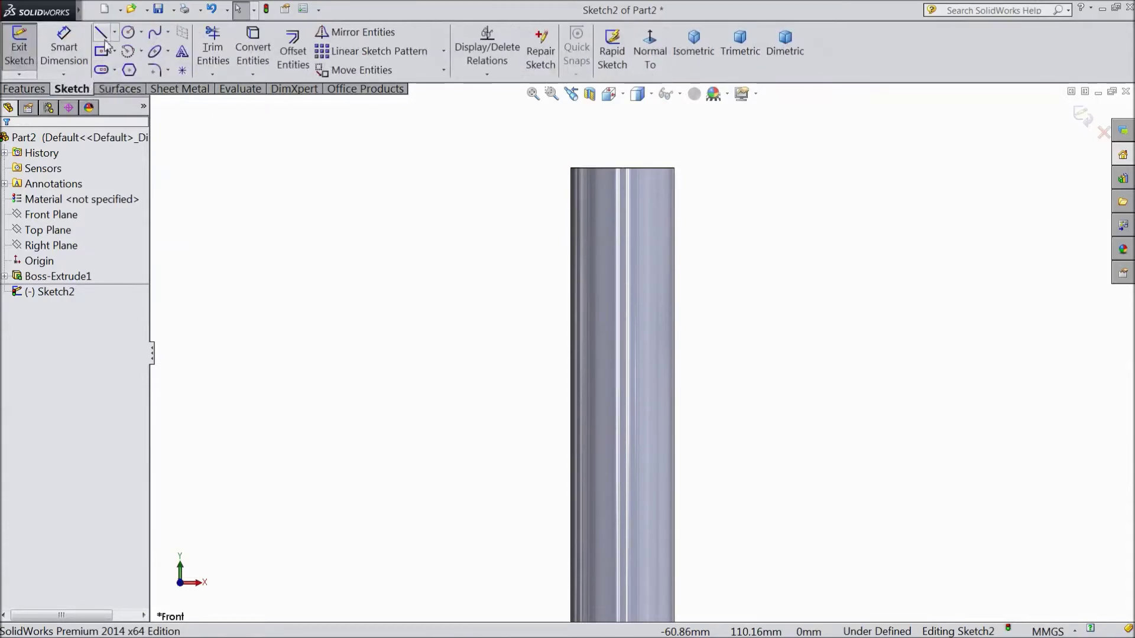
click(102, 37)
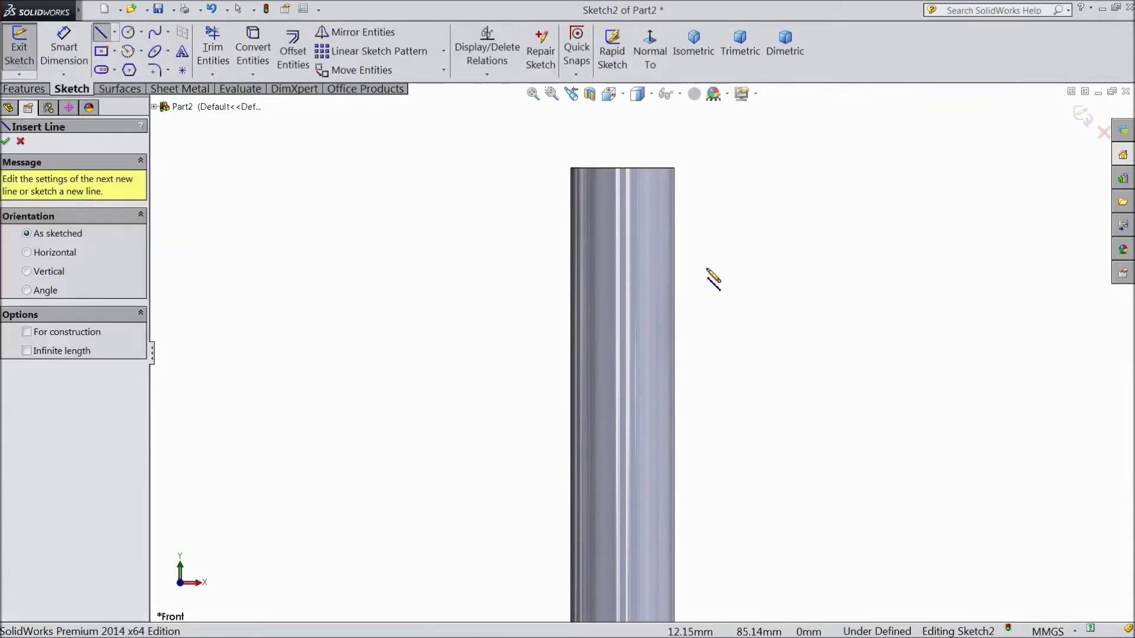
click(674, 169)
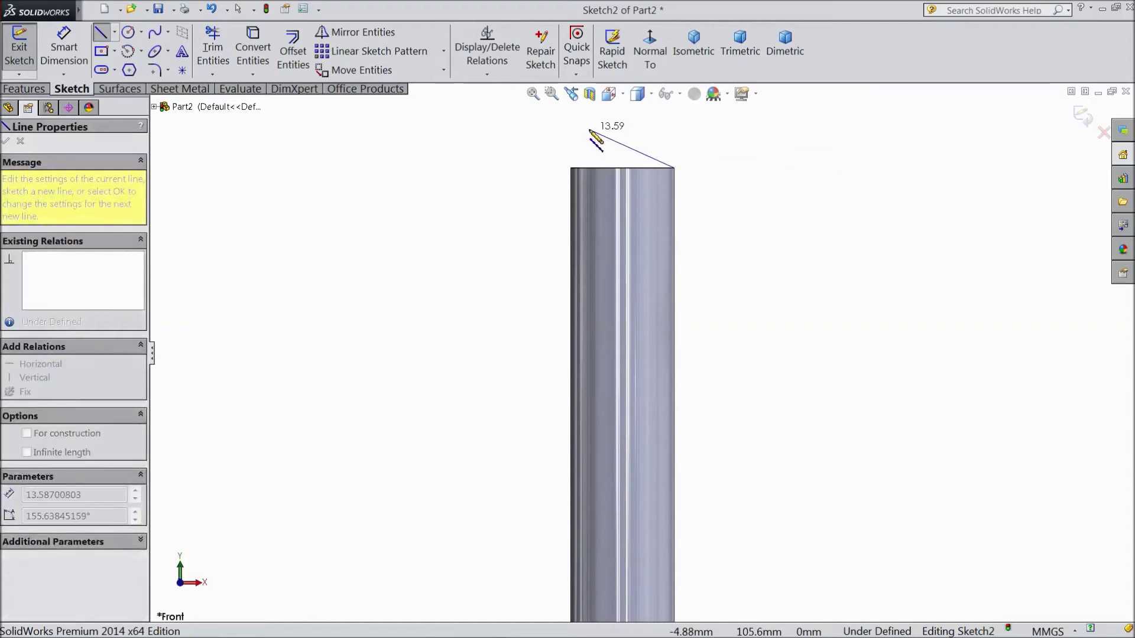
click(503, 265)
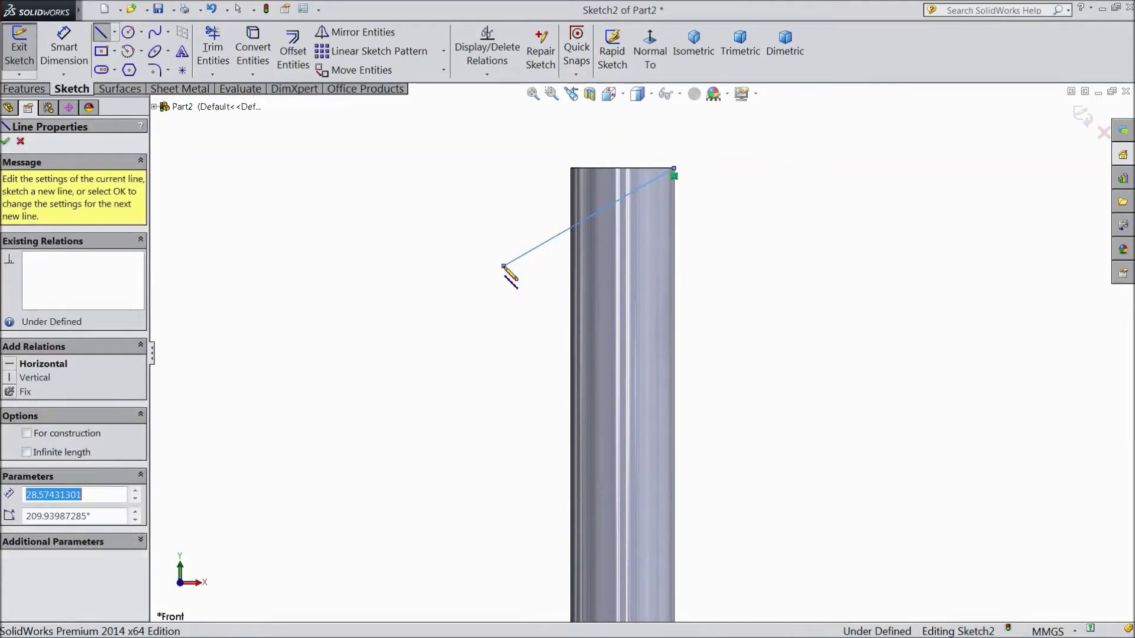
click(503, 136)
click(675, 135)
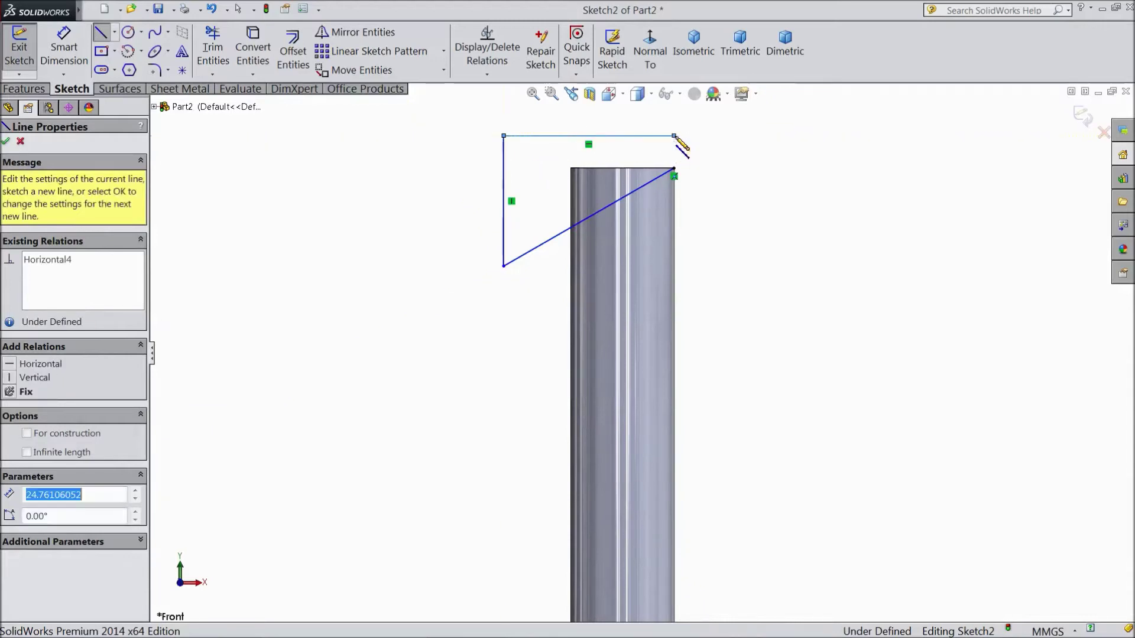
click(674, 169)
right_click(737, 168)
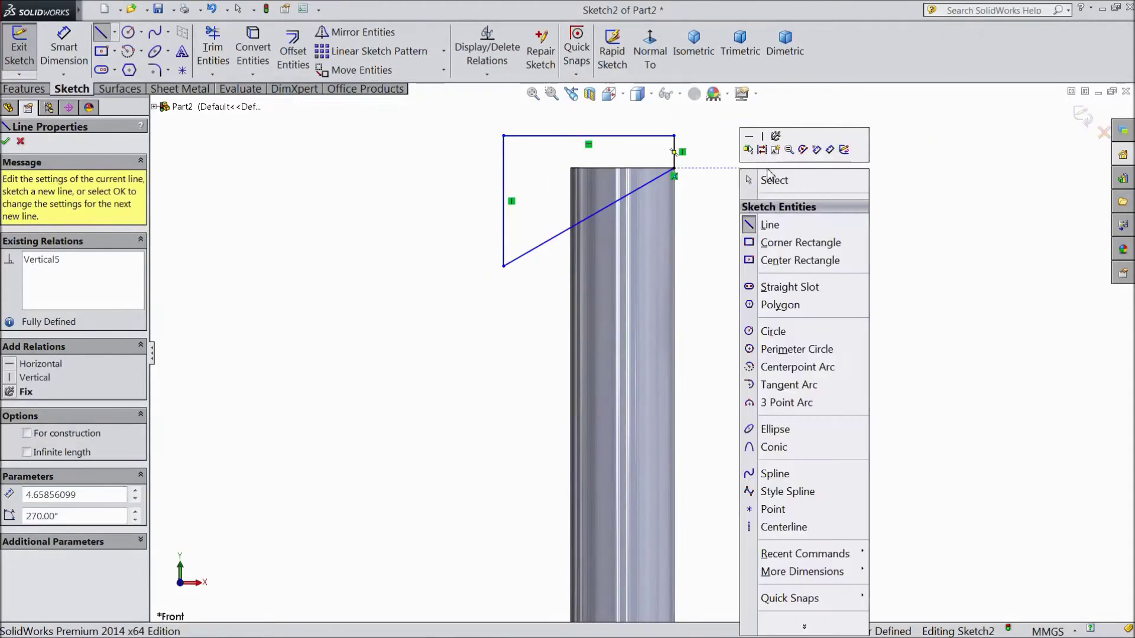
click(771, 178)
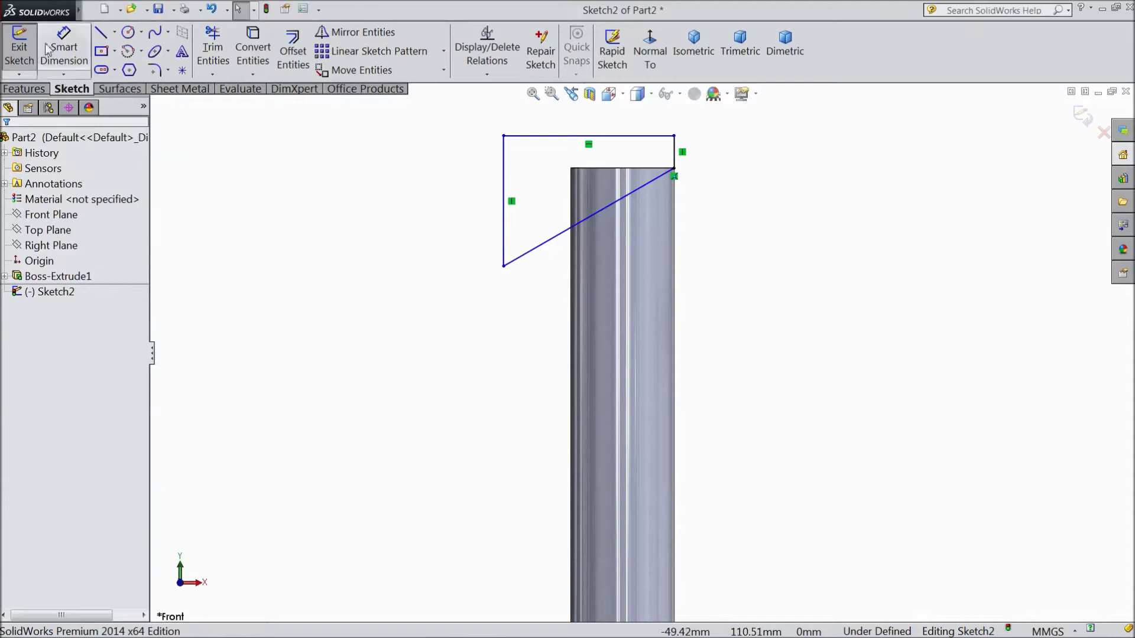
Step: Dimension the top profile's slanted edge at 30° to the cylinder's top edge
click(64, 59)
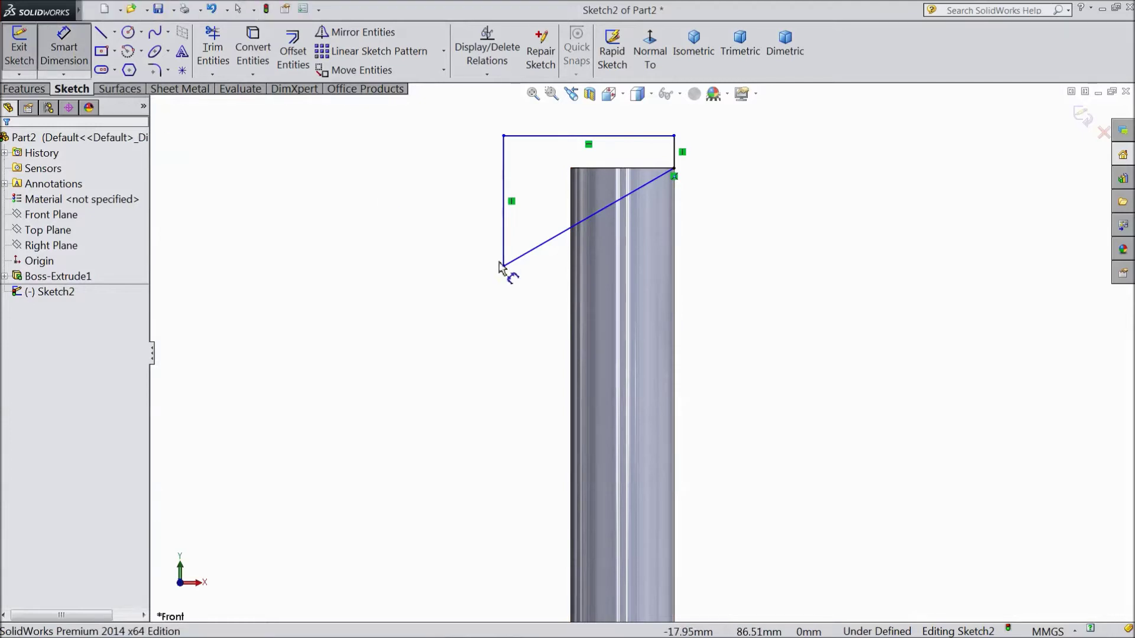
click(620, 169)
click(619, 203)
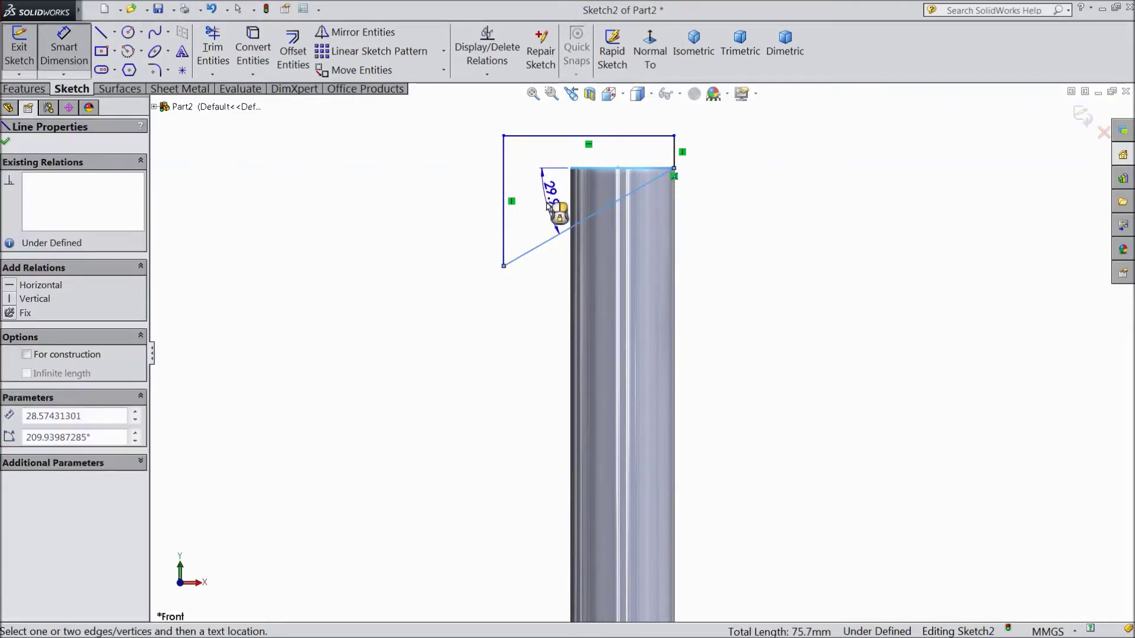
click(545, 223)
text(30)
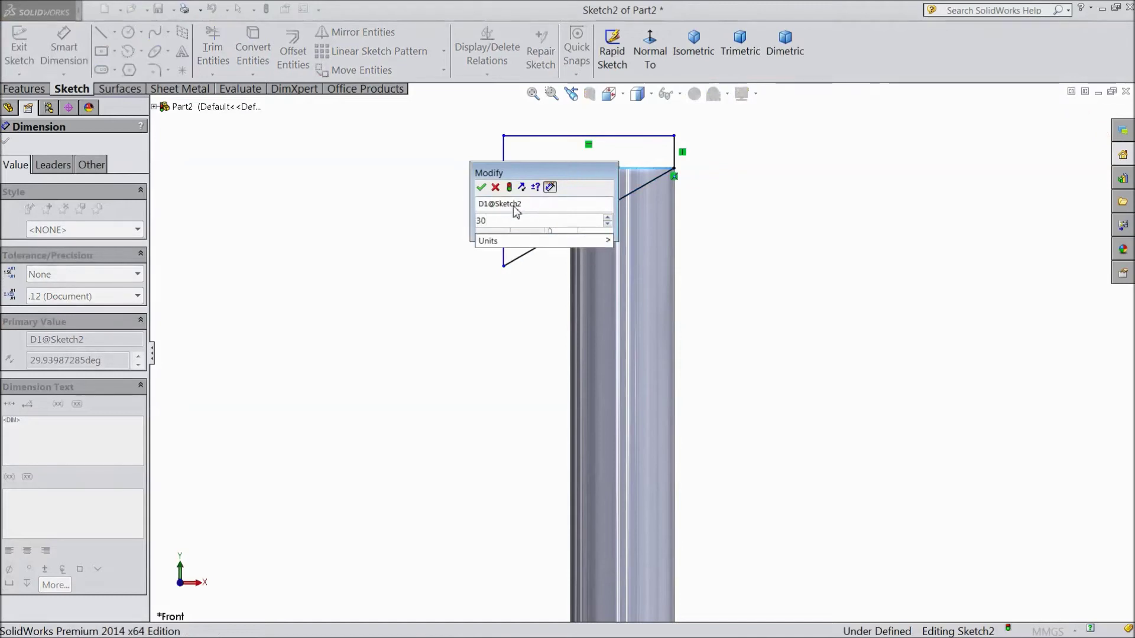
click(481, 186)
scroll(647, 501, up, 5)
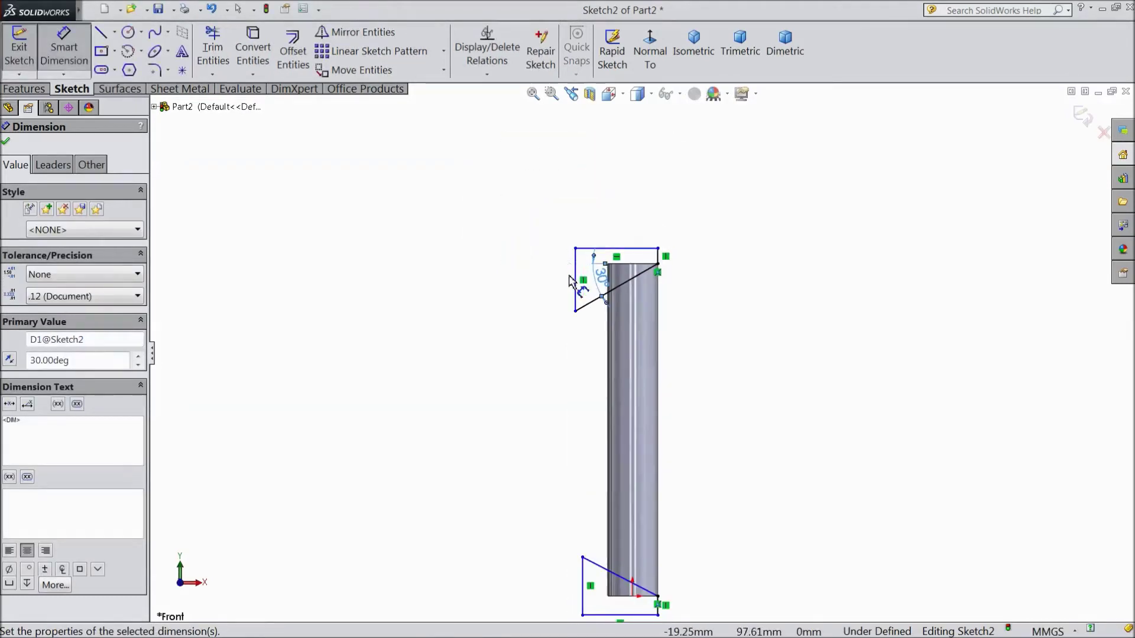
scroll(648, 501, down, 5)
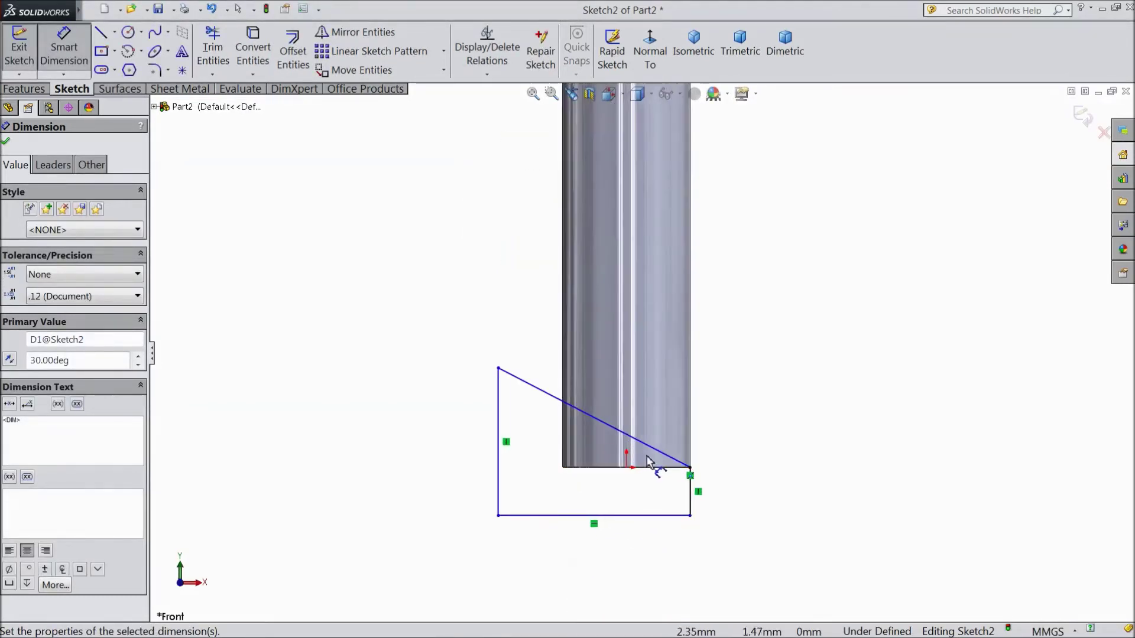
Step: Dimension the bottom profile's slant at 60°, pull its lower-left corner outward, and fit the view
click(650, 452)
click(653, 466)
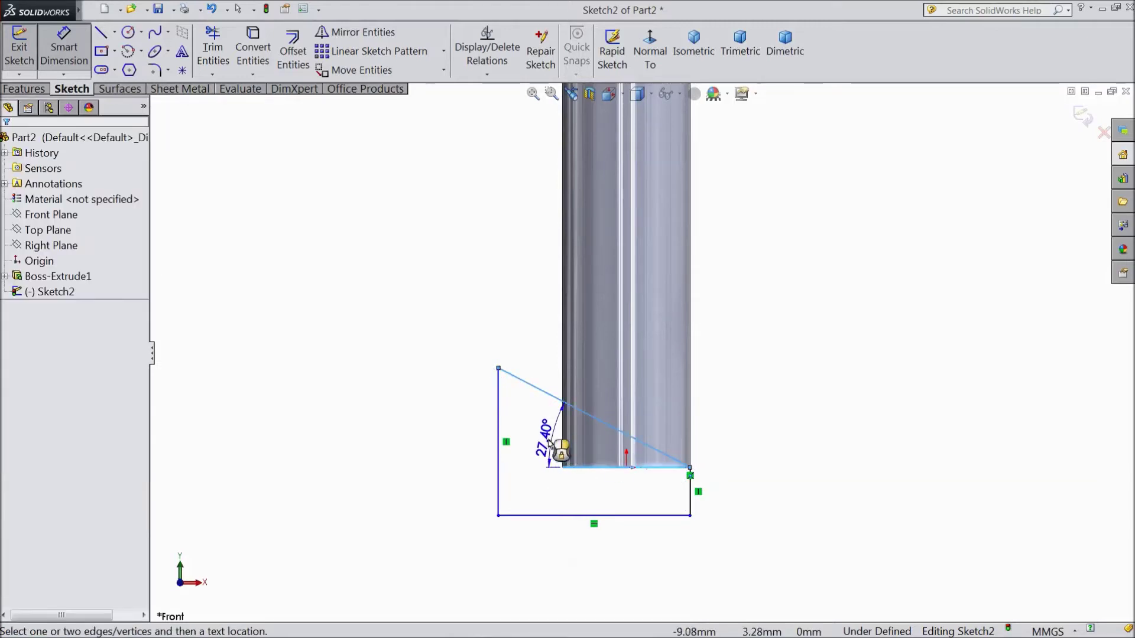
click(539, 437)
text(60)
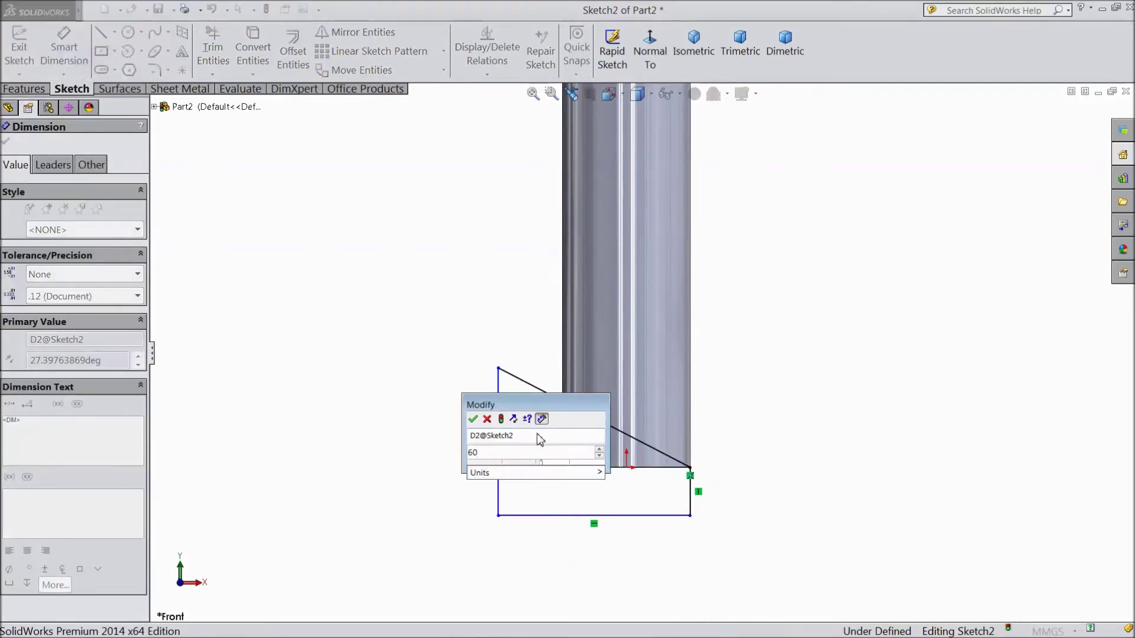
click(473, 421)
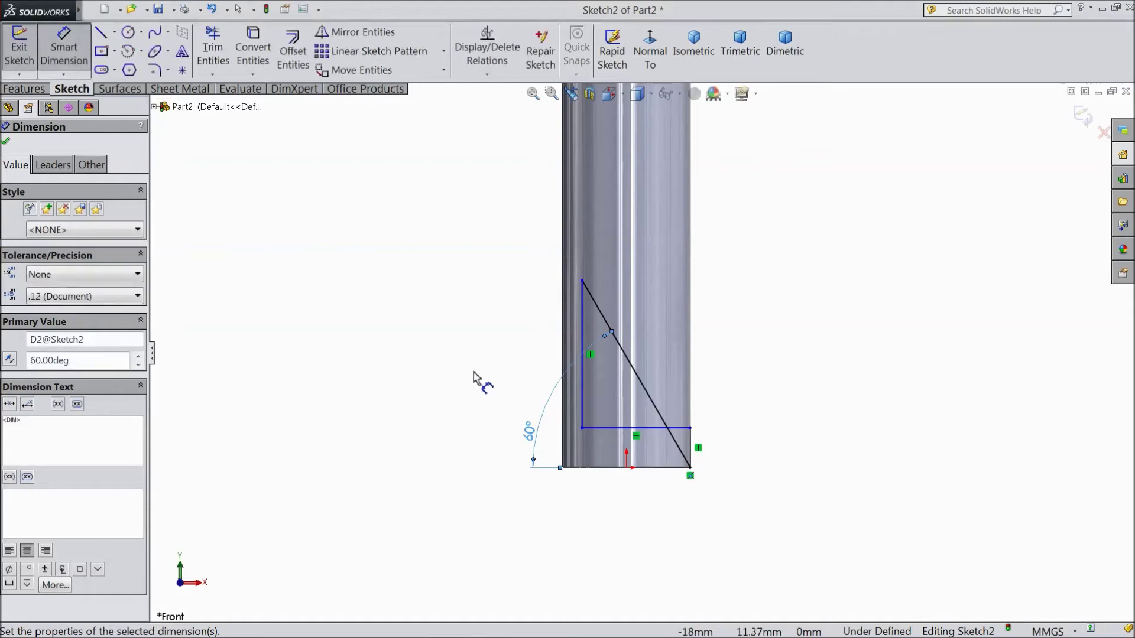
click(6, 142)
drag(581, 429, 534, 516)
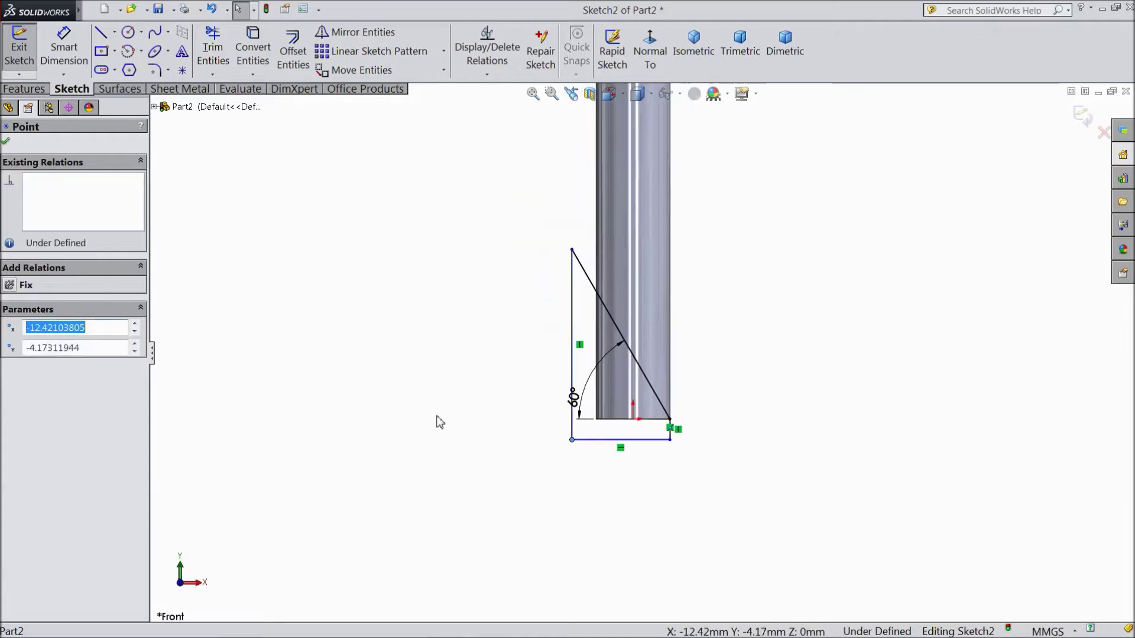
key(f)
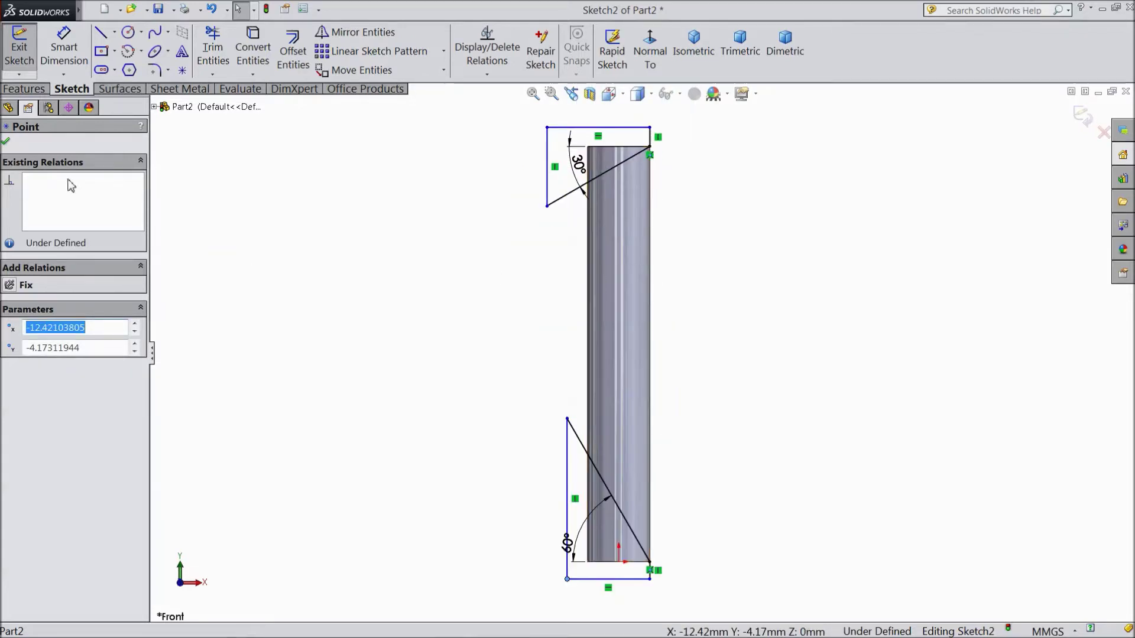
click(23, 89)
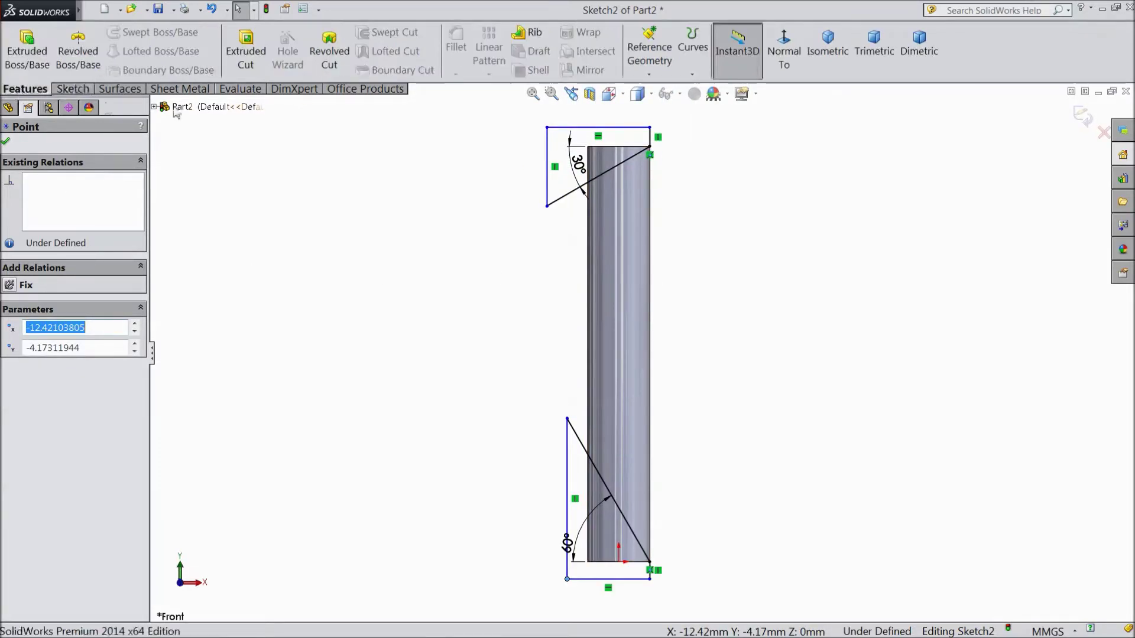
Step: Cut both cylinder ends at an angle with a Mid Plane Extruded Cut, Cut-Extrude1
click(245, 54)
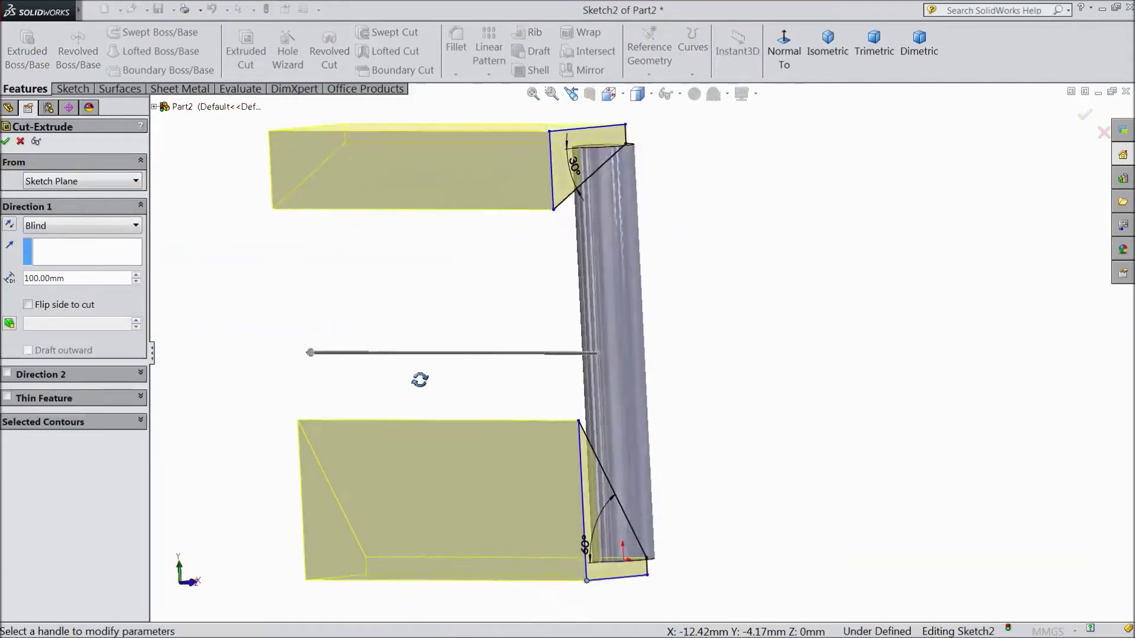
click(41, 227)
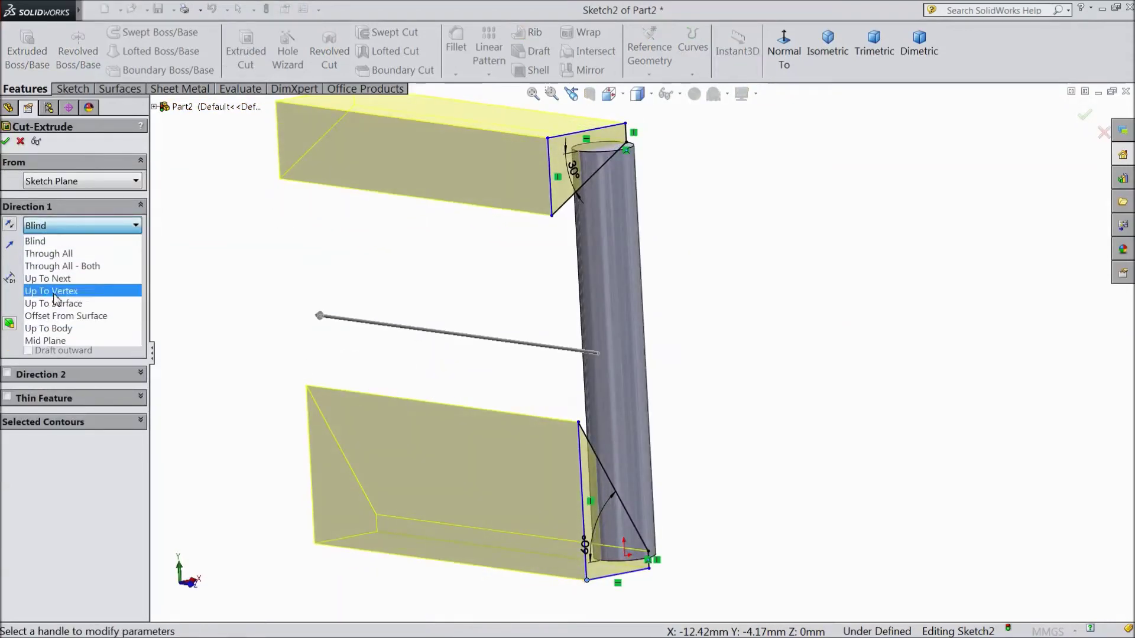
click(52, 340)
middle_drag(244, 343, 225, 321)
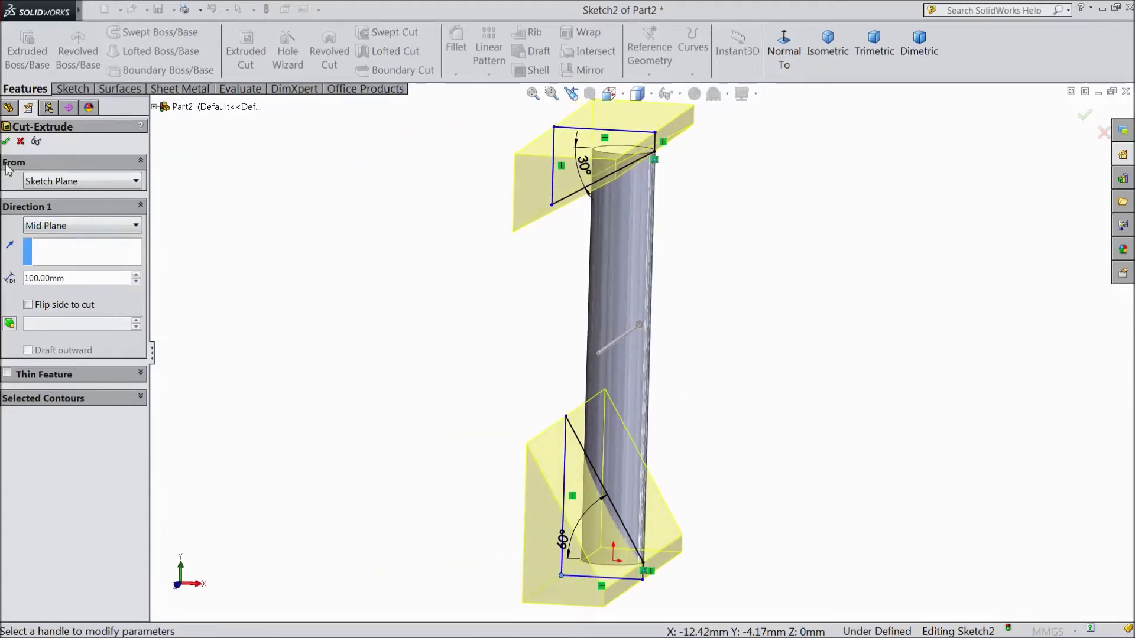
click(6, 141)
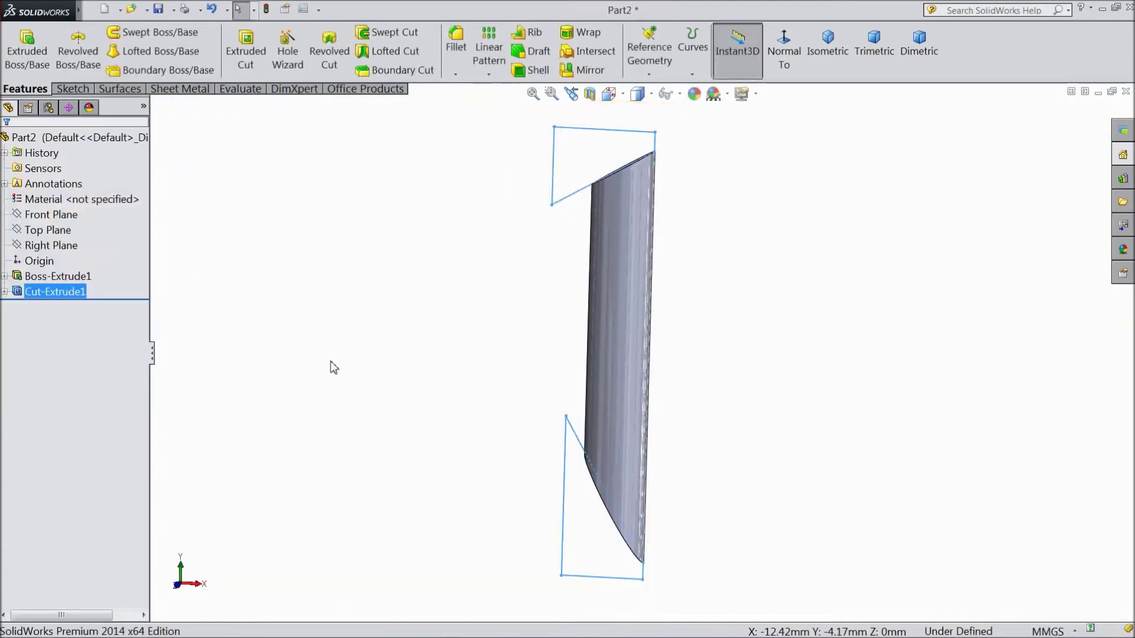
click(332, 366)
Step: Start Sketch3 on the slanted top face and draw a small circle near its centre
mouse_move(339, 387)
middle_down()
mouse_move(407, 271)
mouse_move(397, 417)
mouse_move(481, 339)
mouse_move(412, 423)
middle_up()
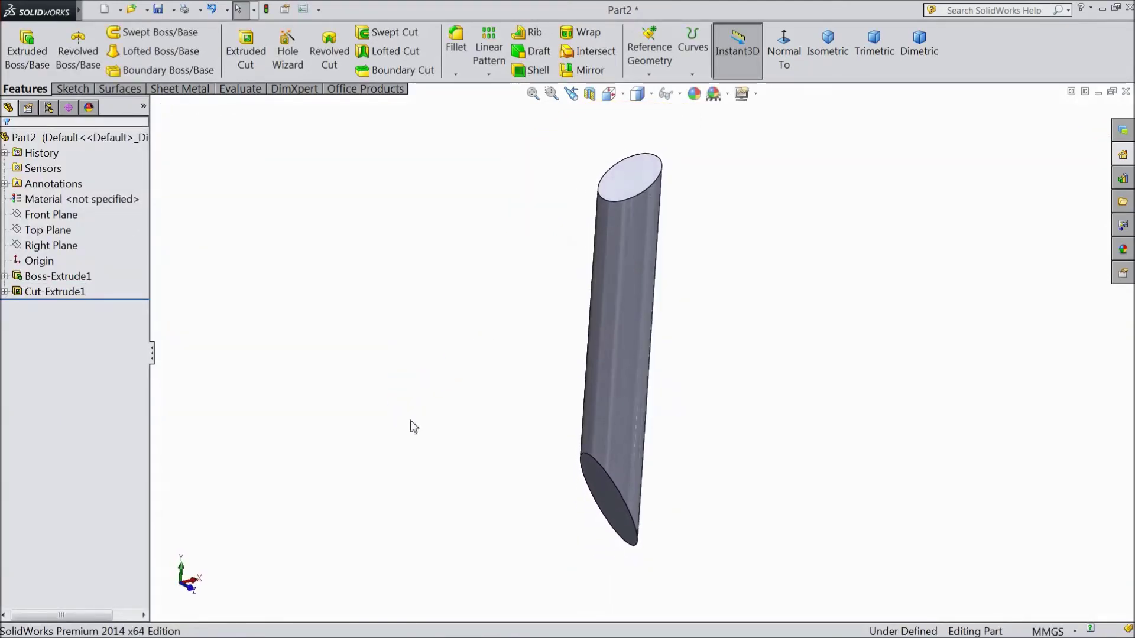
click(625, 189)
click(676, 150)
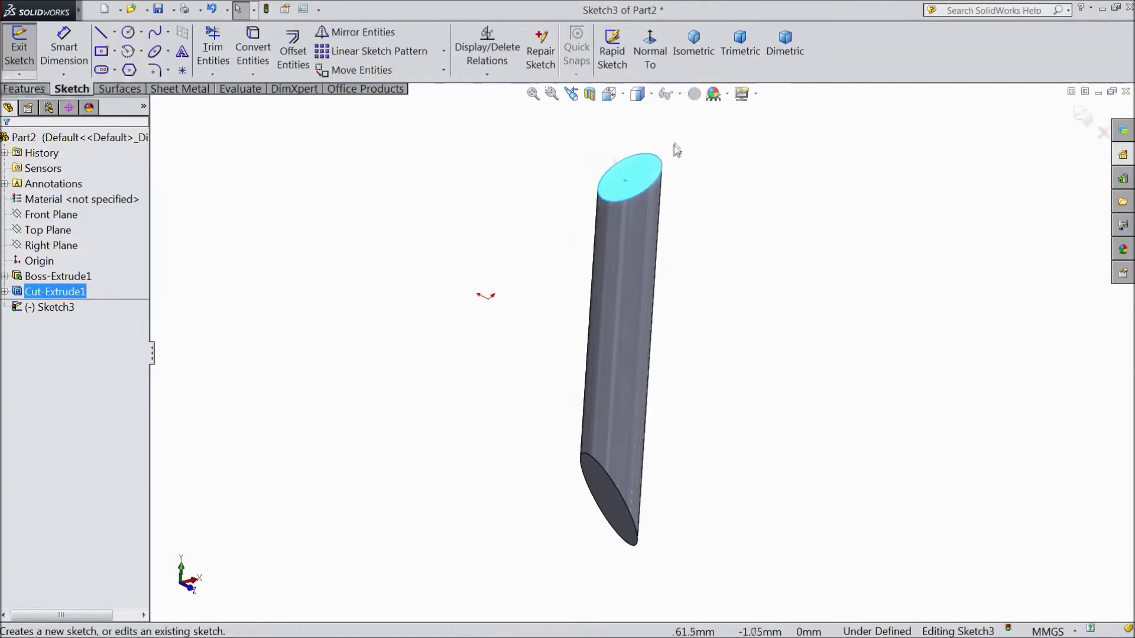
click(649, 53)
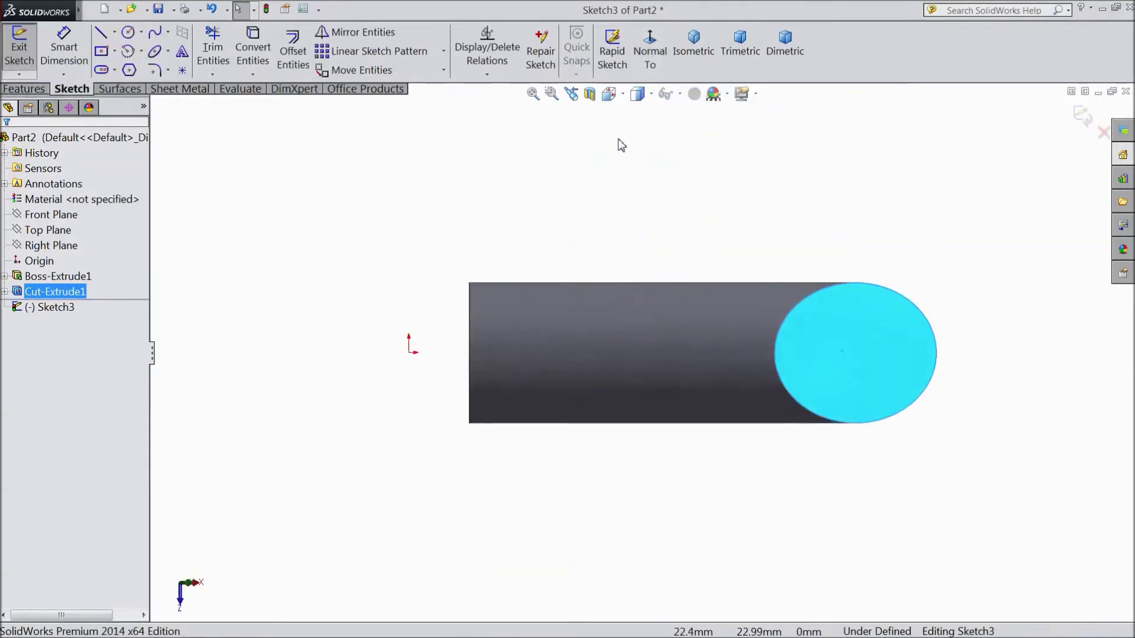
click(129, 33)
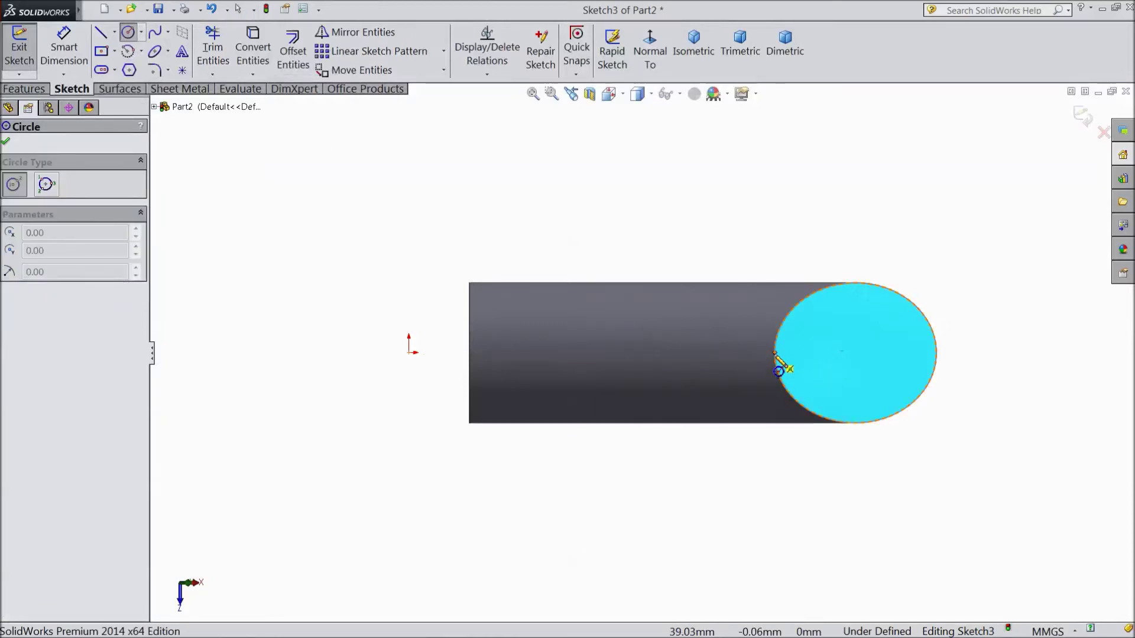
click(826, 353)
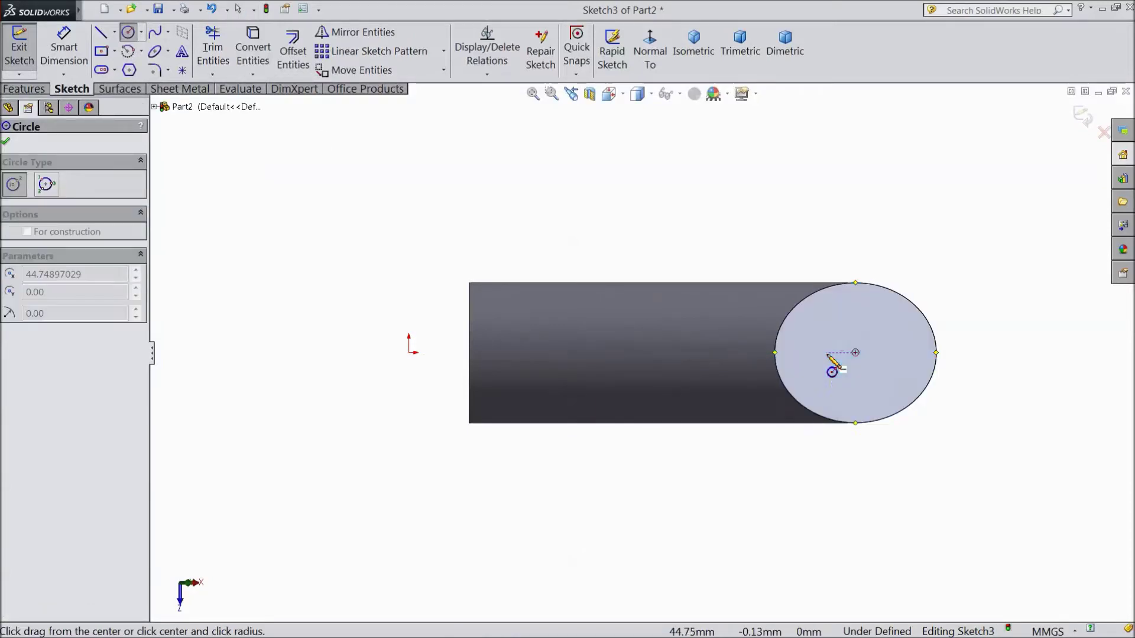
click(830, 372)
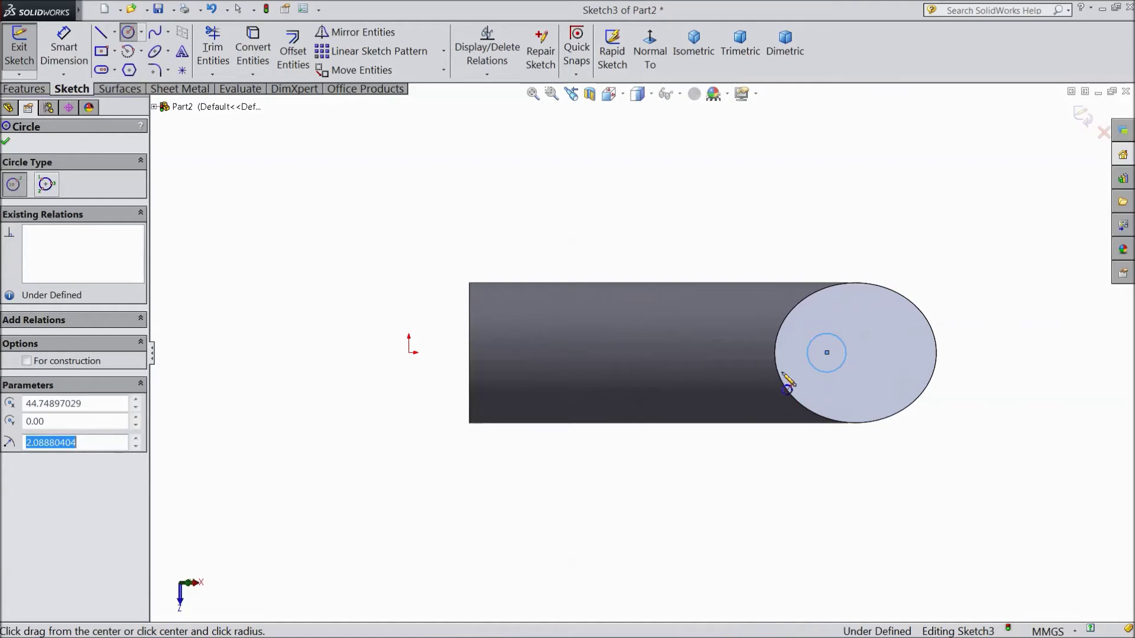
click(63, 47)
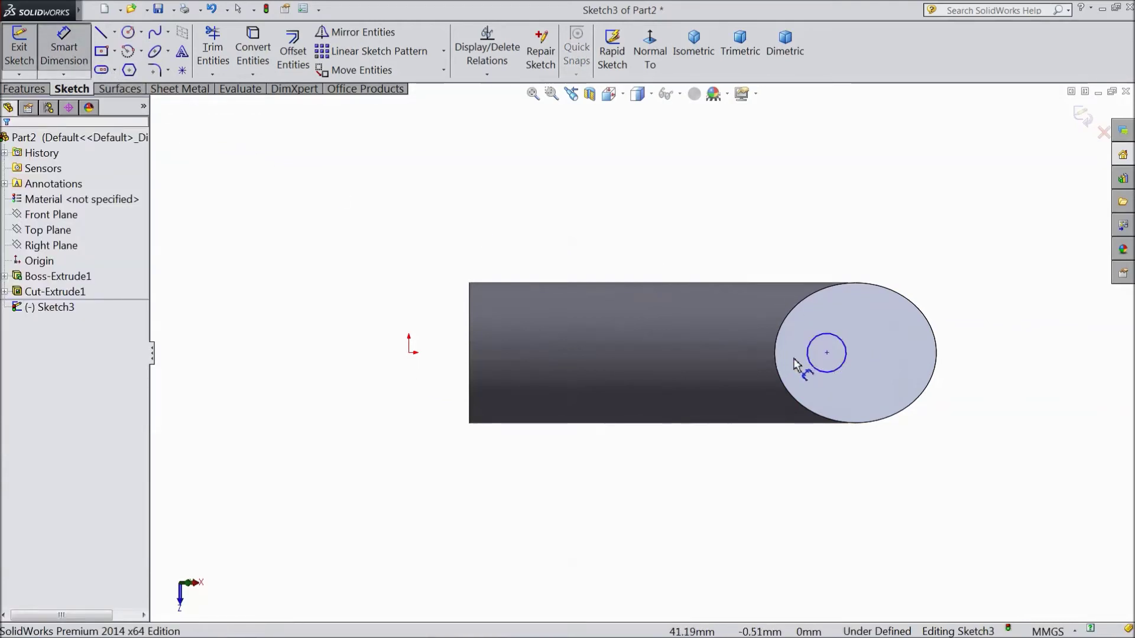
click(822, 342)
Step: Set the small circle's diameter to 5 mm, abandoning the attempted centre-position dimension
click(837, 234)
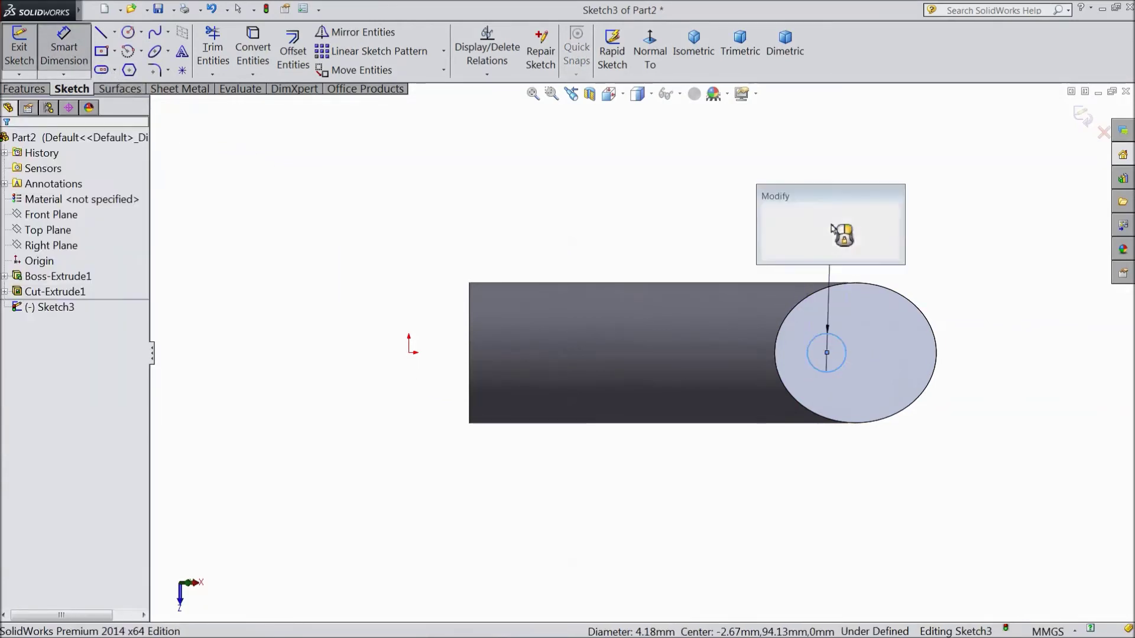
text(5)
key(Return)
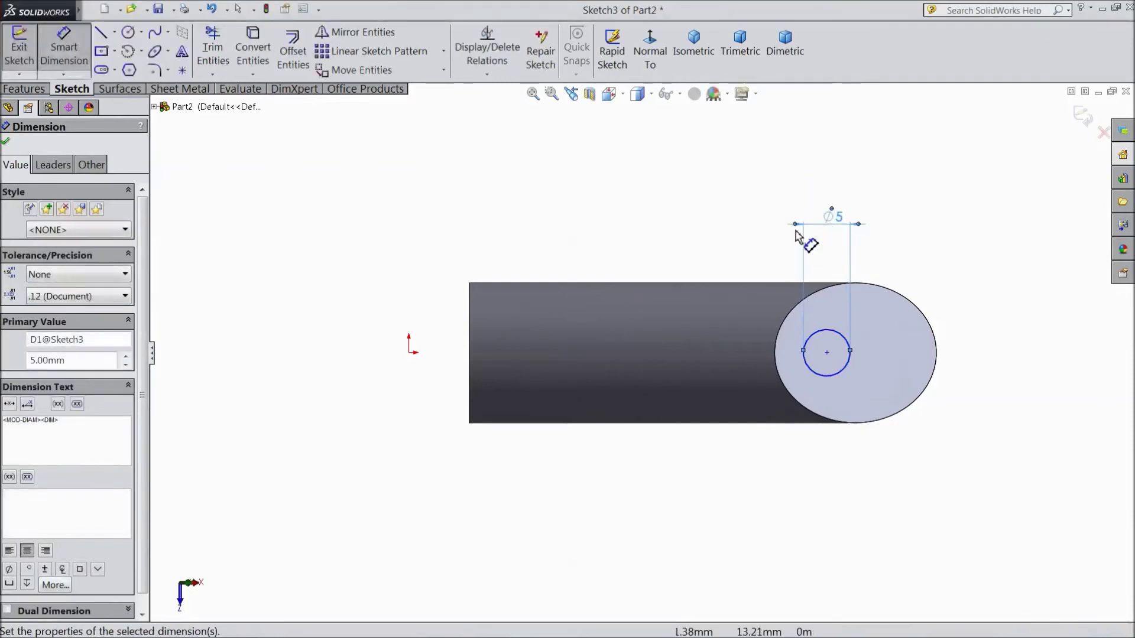
click(776, 361)
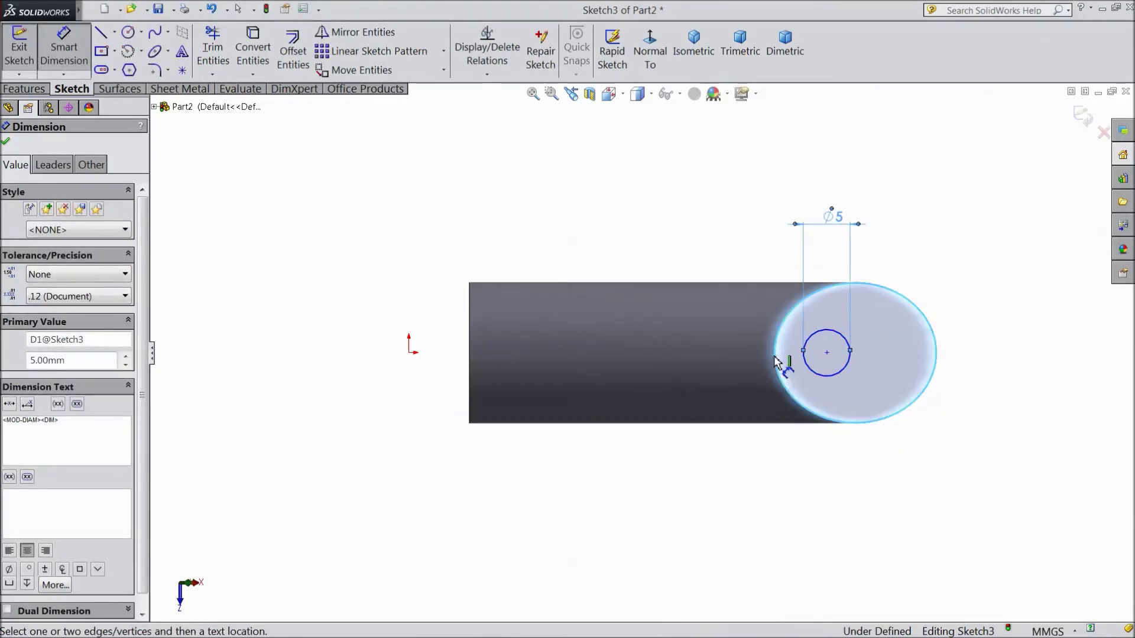
click(827, 353)
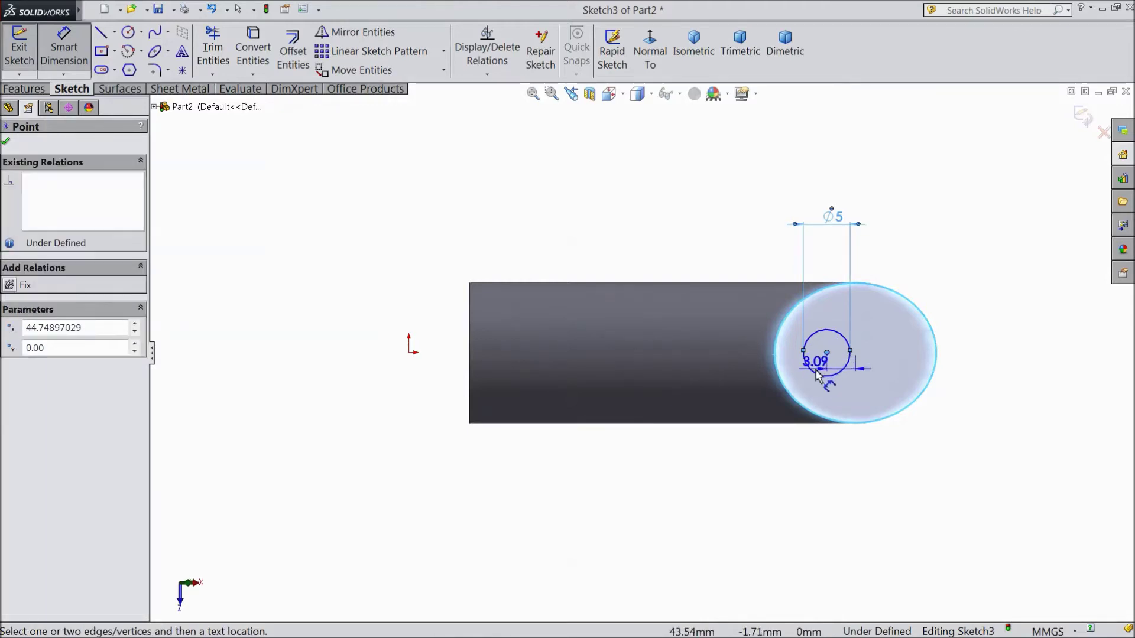
key(Escape)
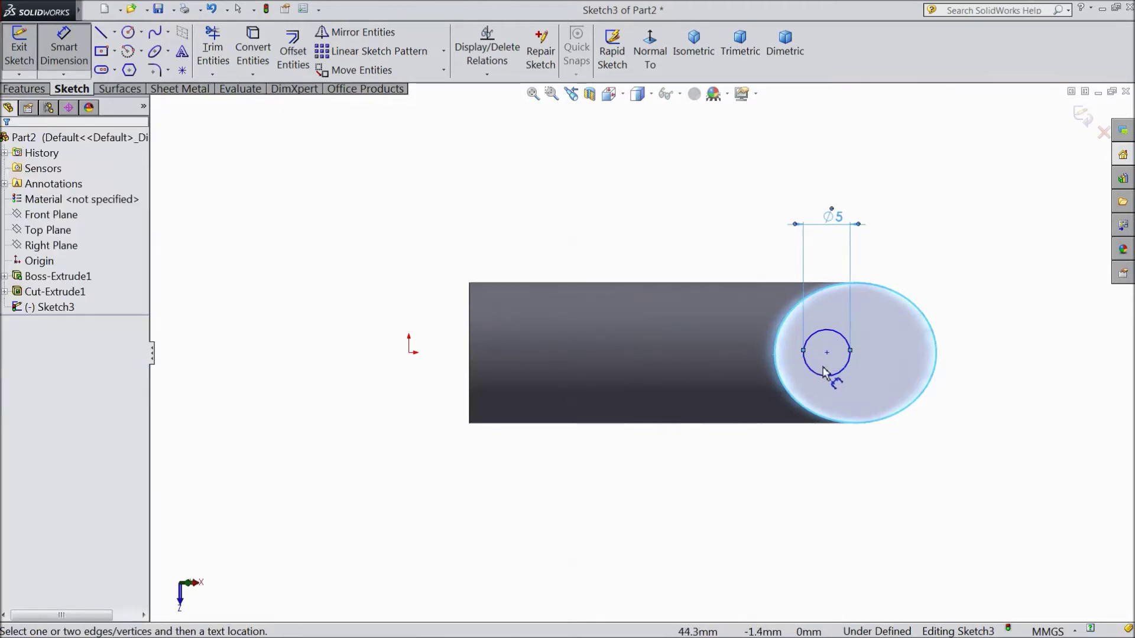
click(826, 353)
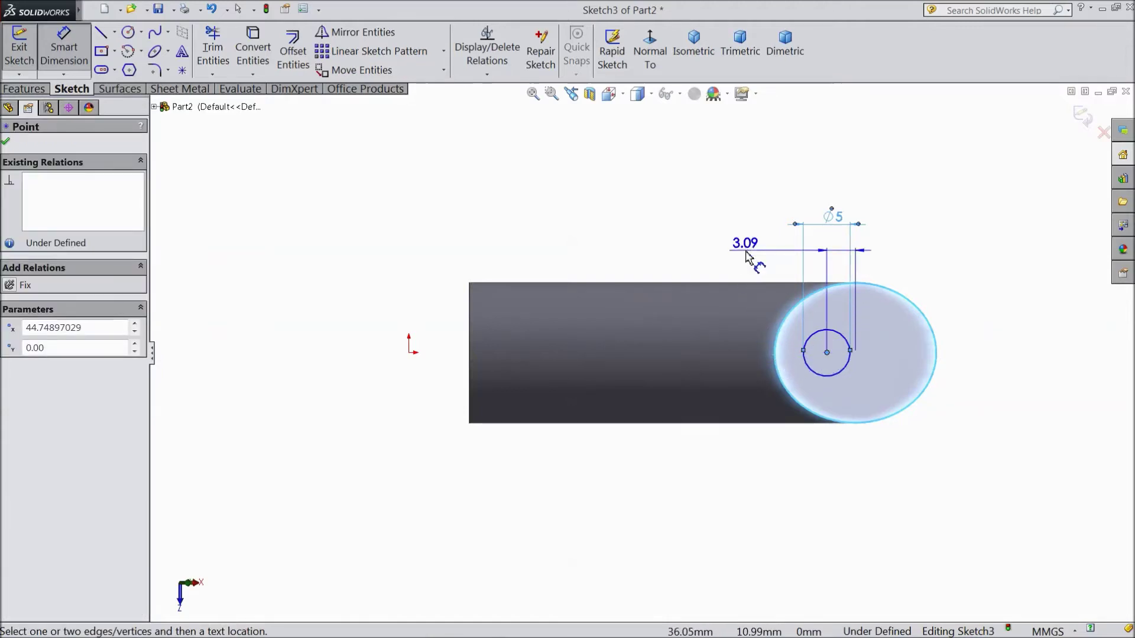
key(Escape)
click(64, 62)
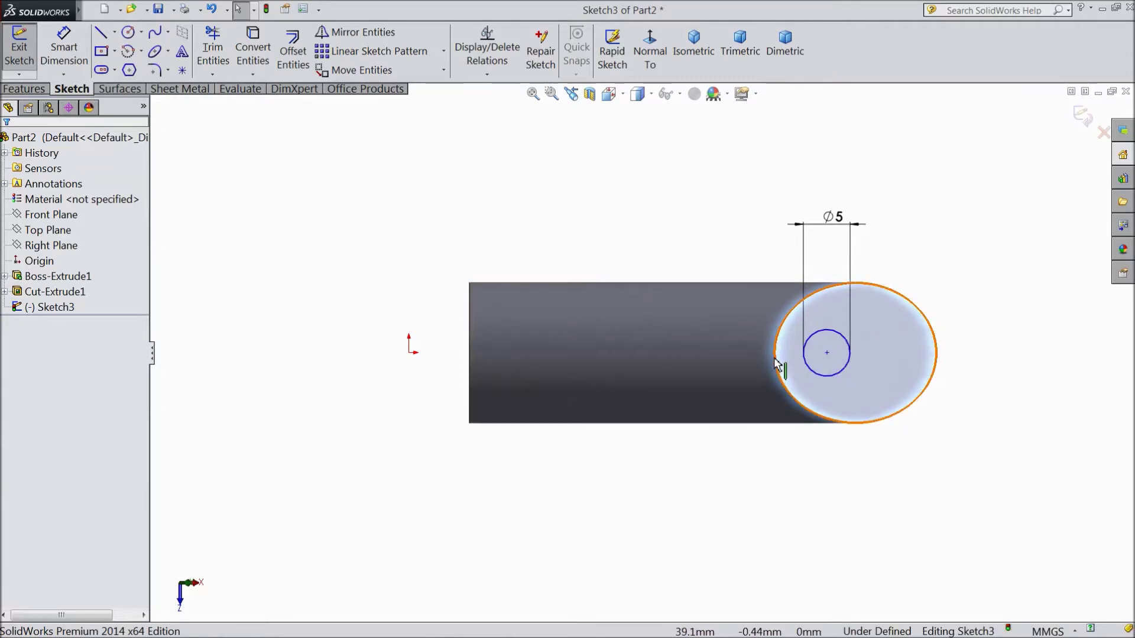
click(181, 71)
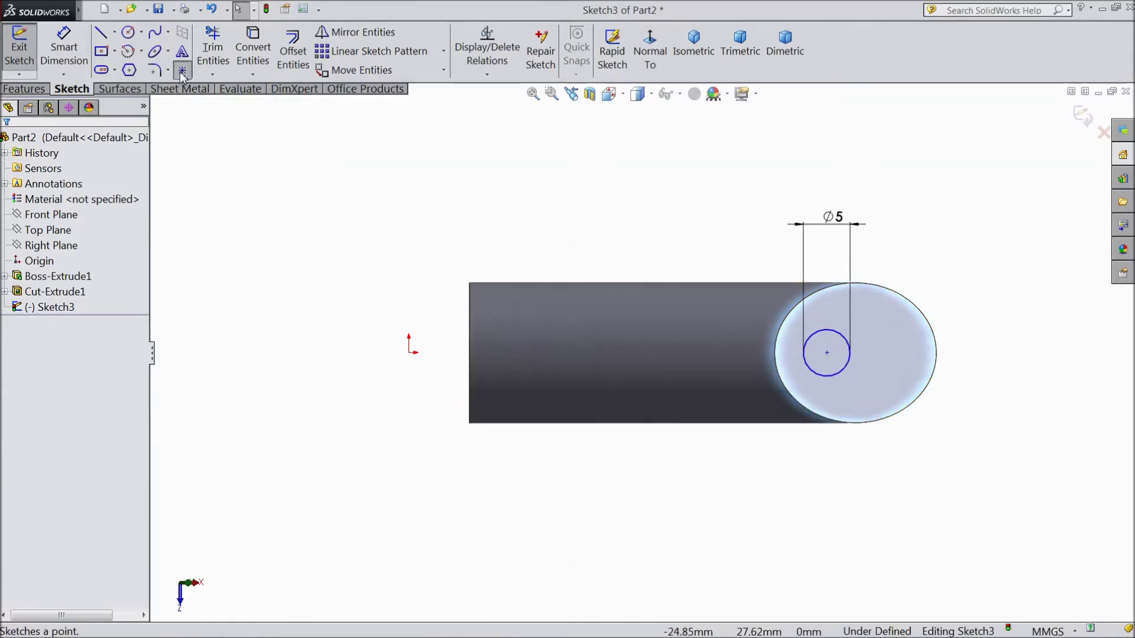
Step: Add a point on the end face's left edge and dimension the circle centre 6 mm from it
click(774, 353)
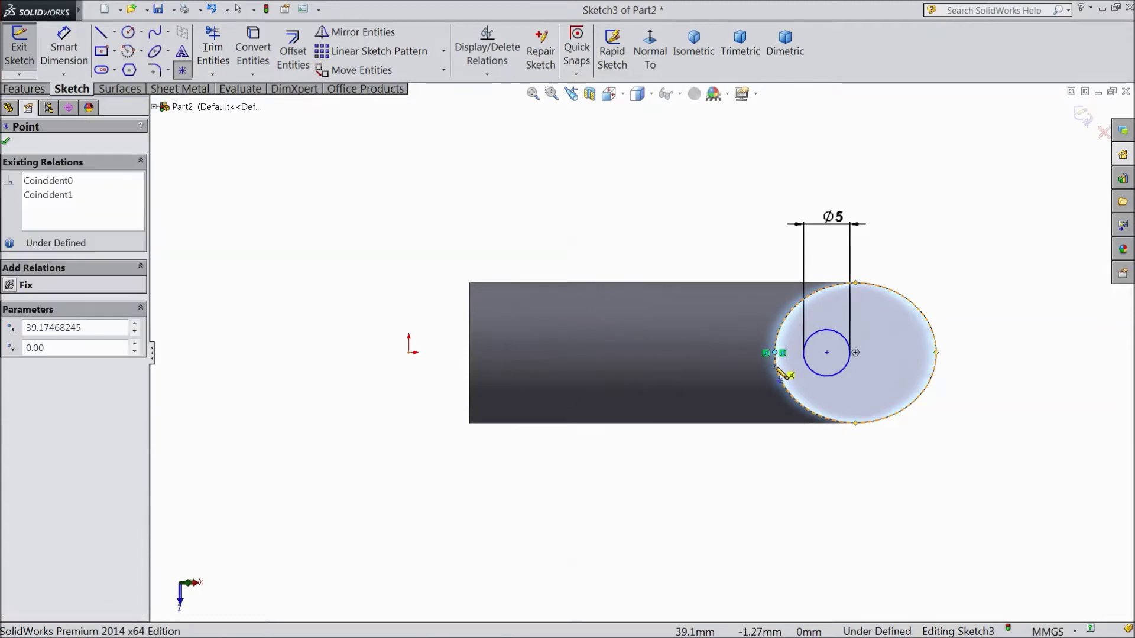
click(64, 48)
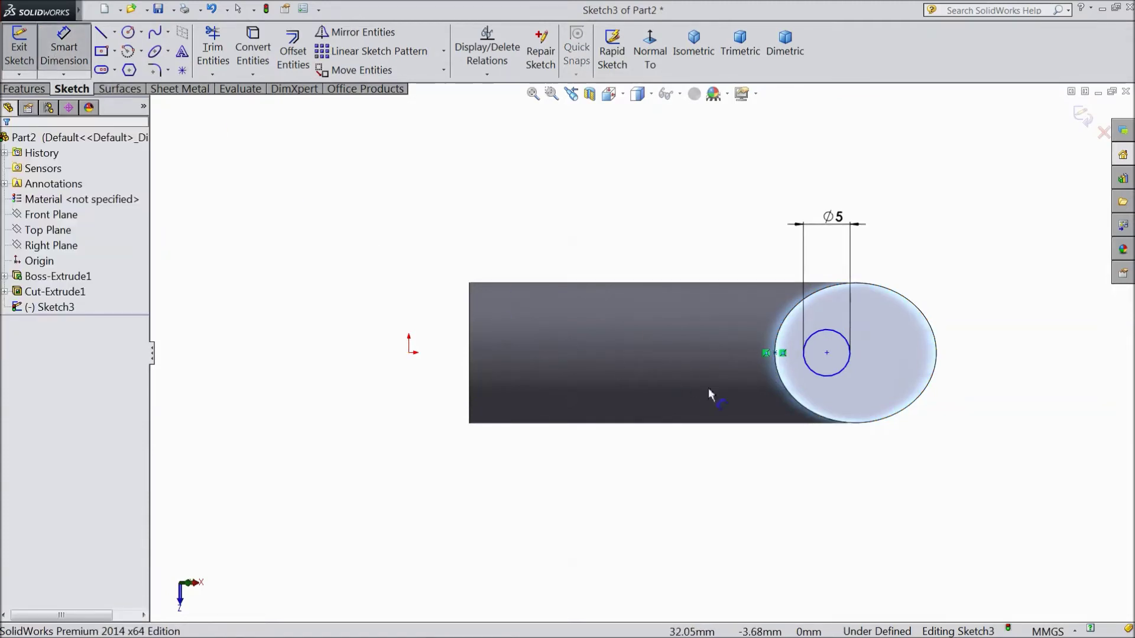
click(775, 354)
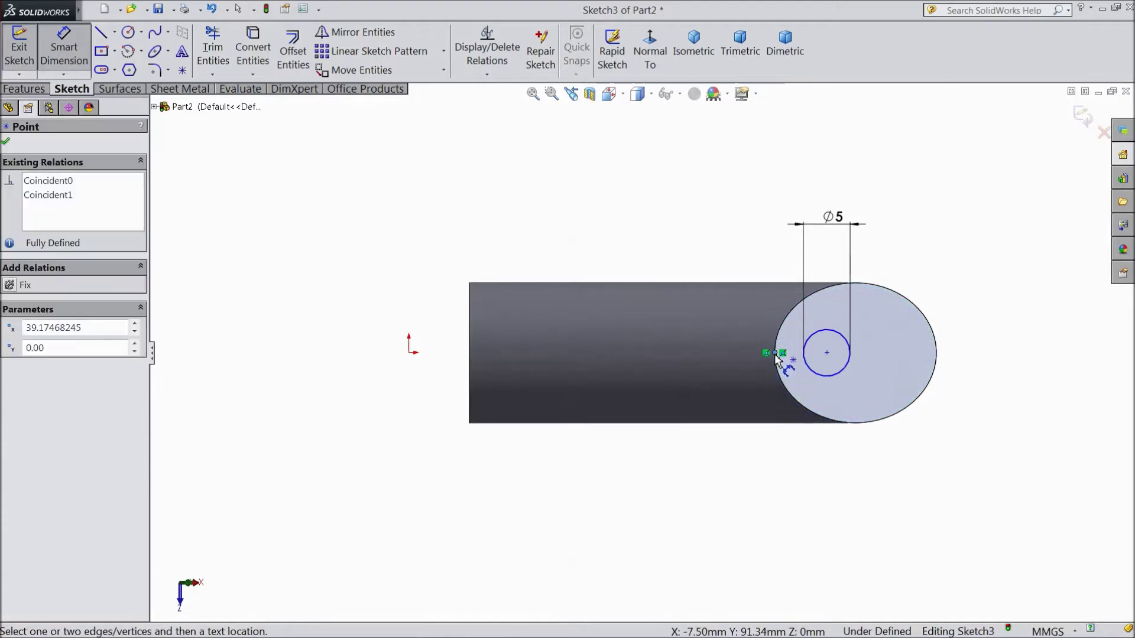
click(827, 353)
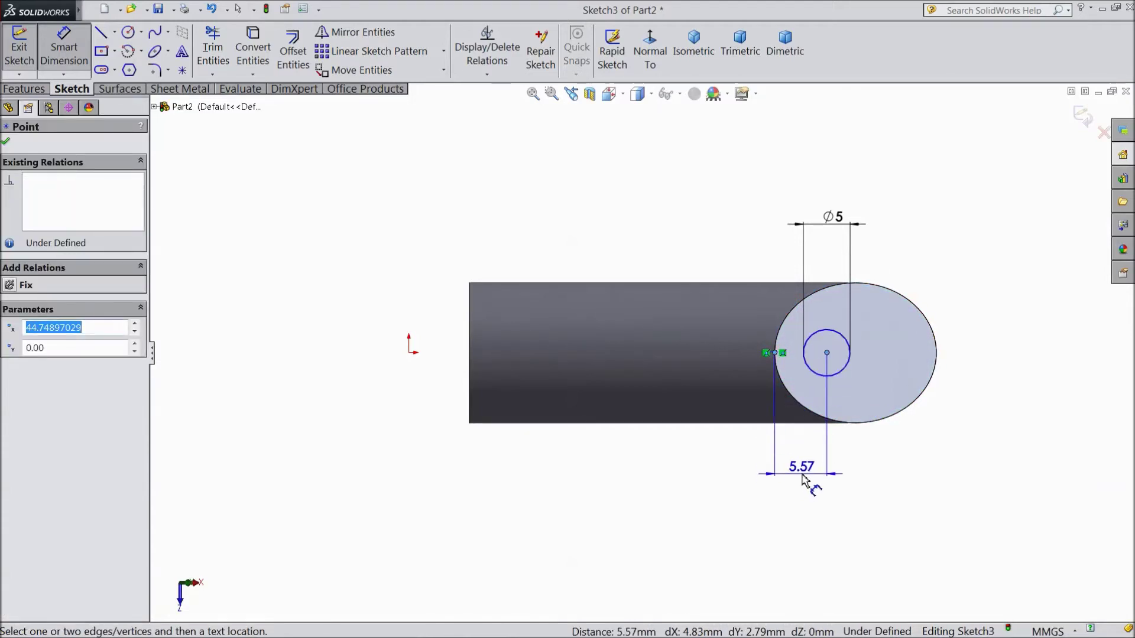
click(805, 478)
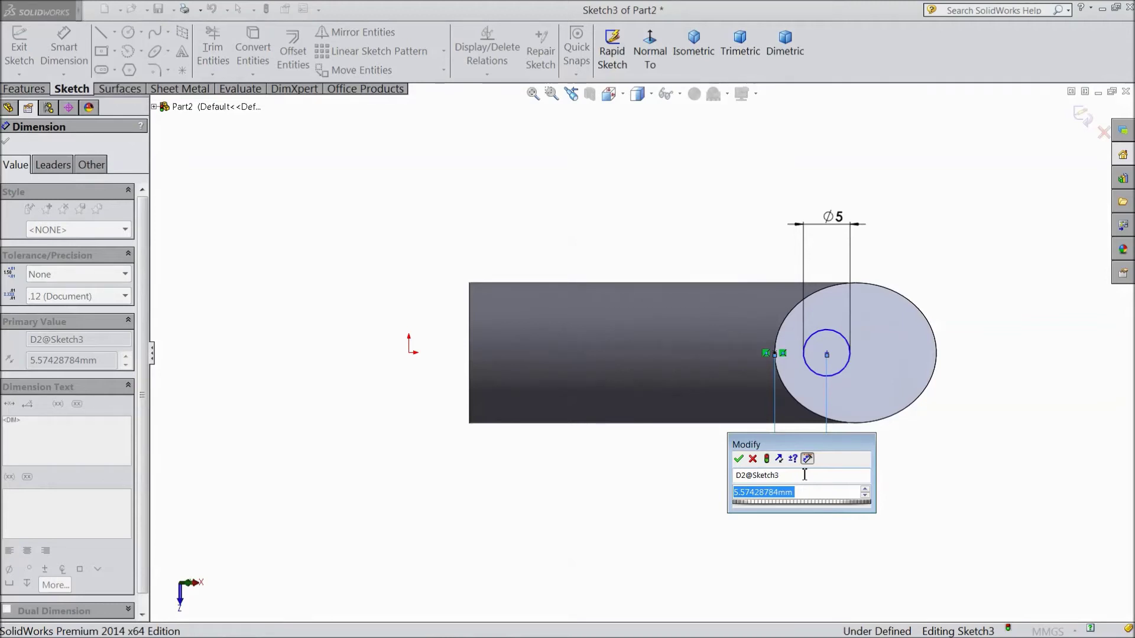
text(6)
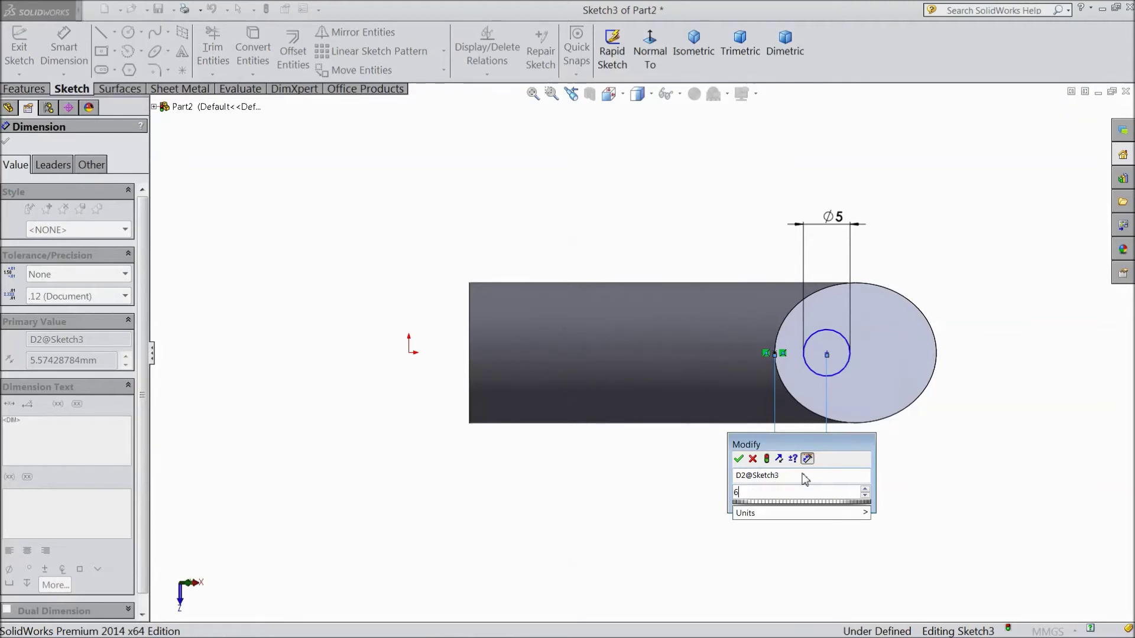
click(738, 459)
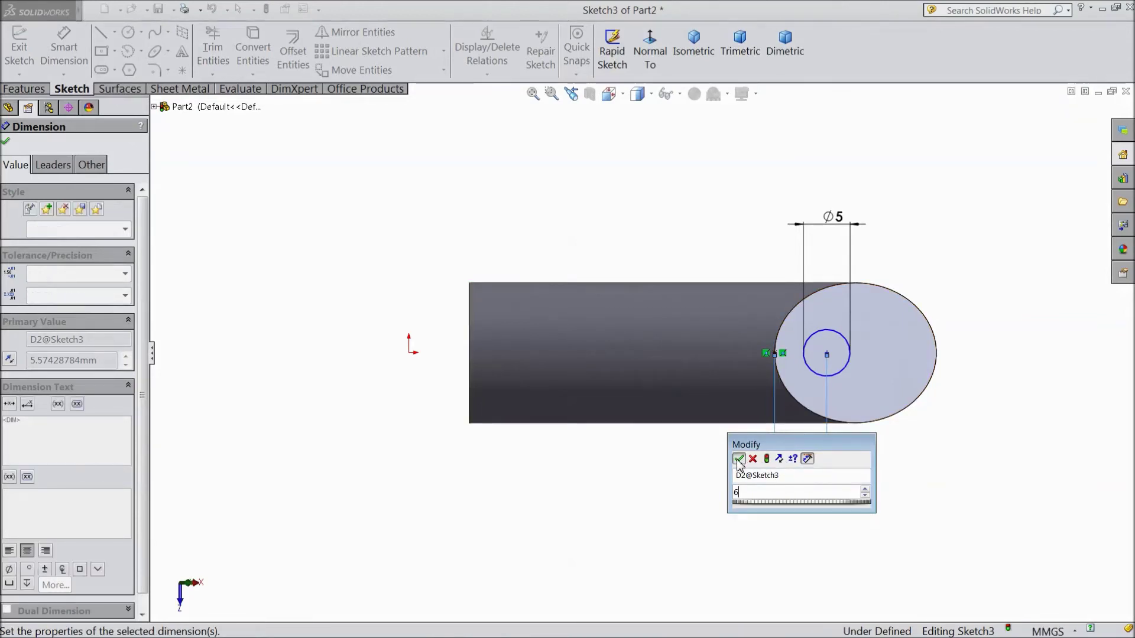
click(6, 142)
click(23, 89)
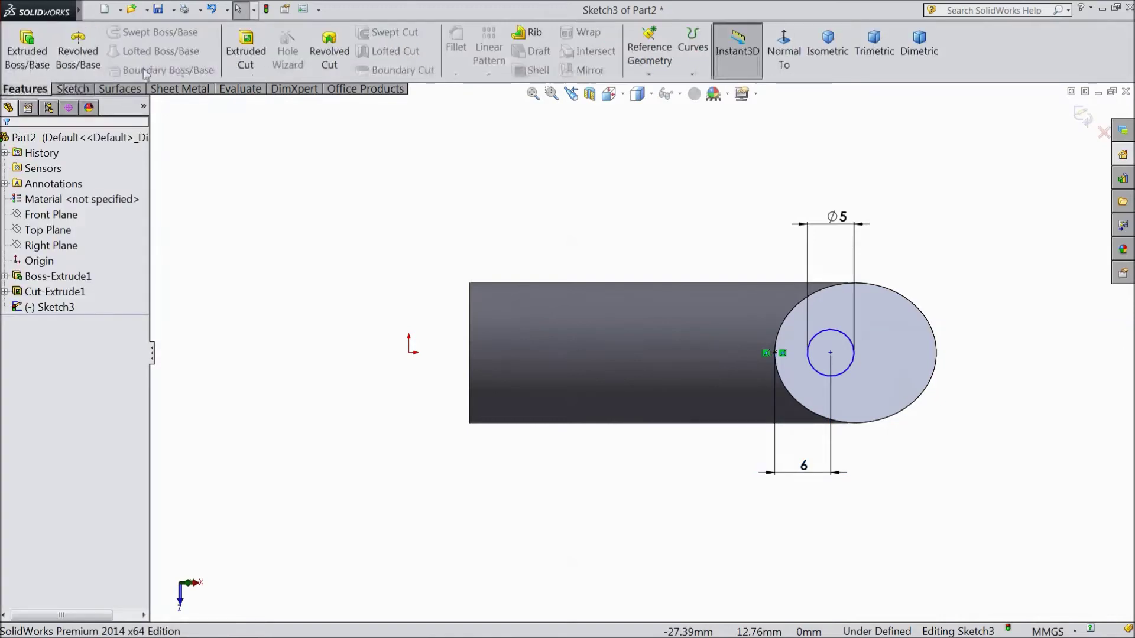
Step: Cut the 5 mm hole 10 mm deep (Blind) into the slanted end face as Cut-Extrude2
click(235, 57)
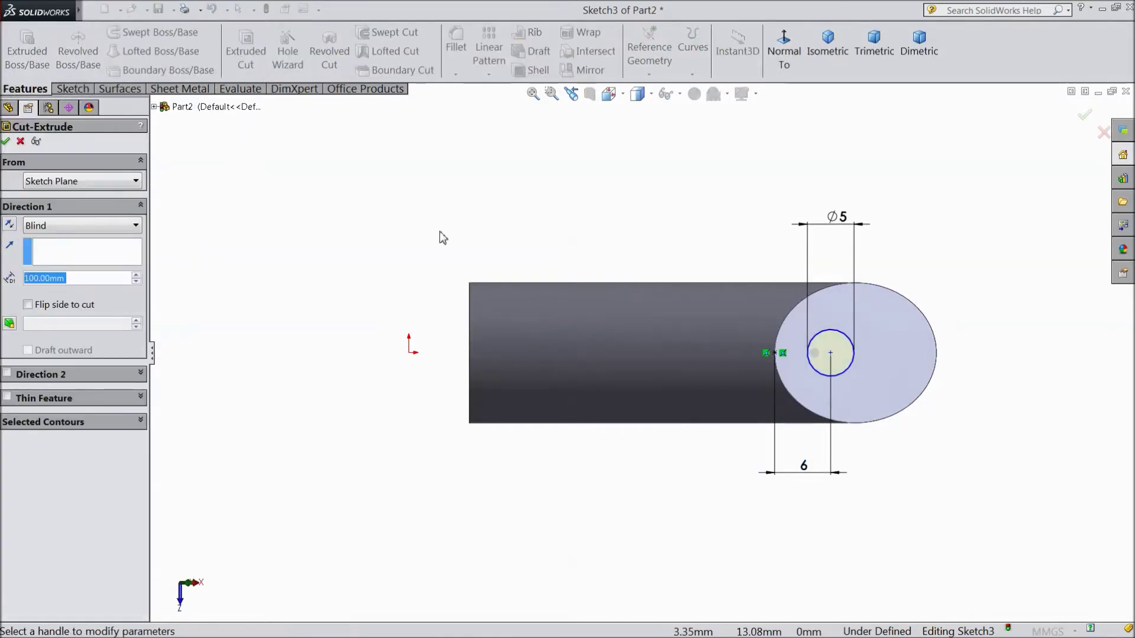
text(10)
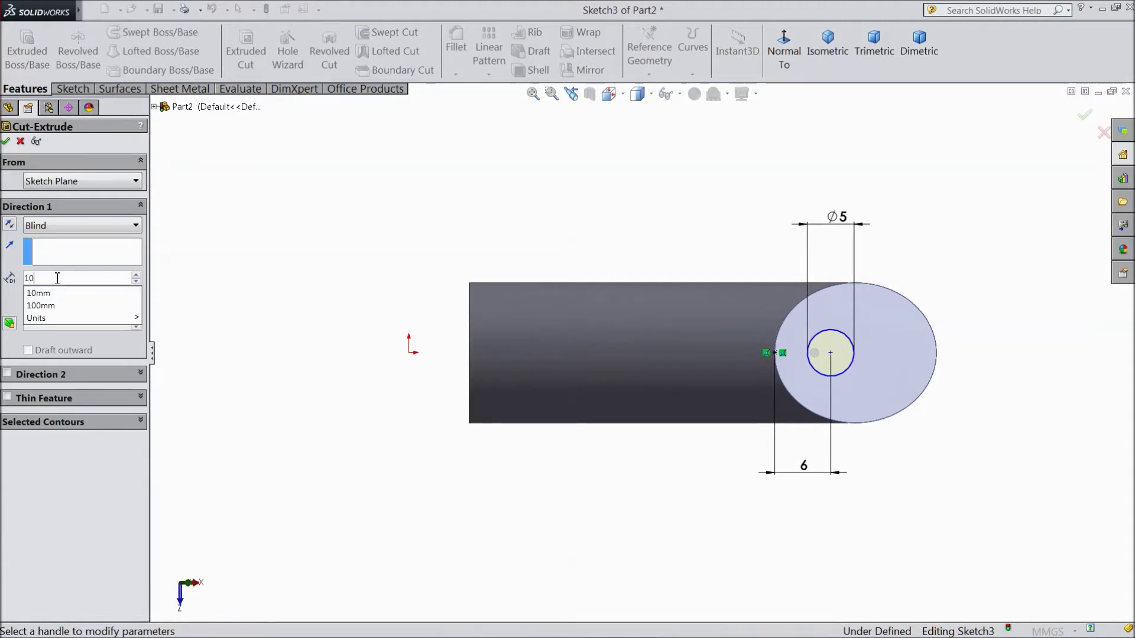
click(89, 301)
middle_drag(286, 380, 325, 357)
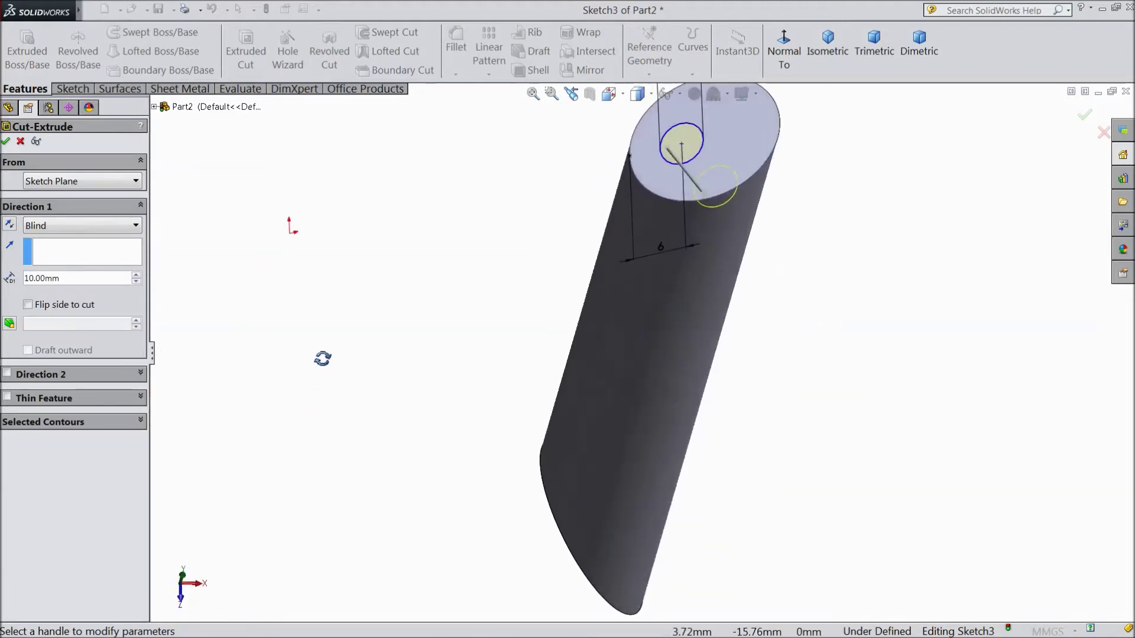
mouse_move(798, 294)
middle_down()
mouse_move(780, 278)
mouse_move(803, 286)
middle_up()
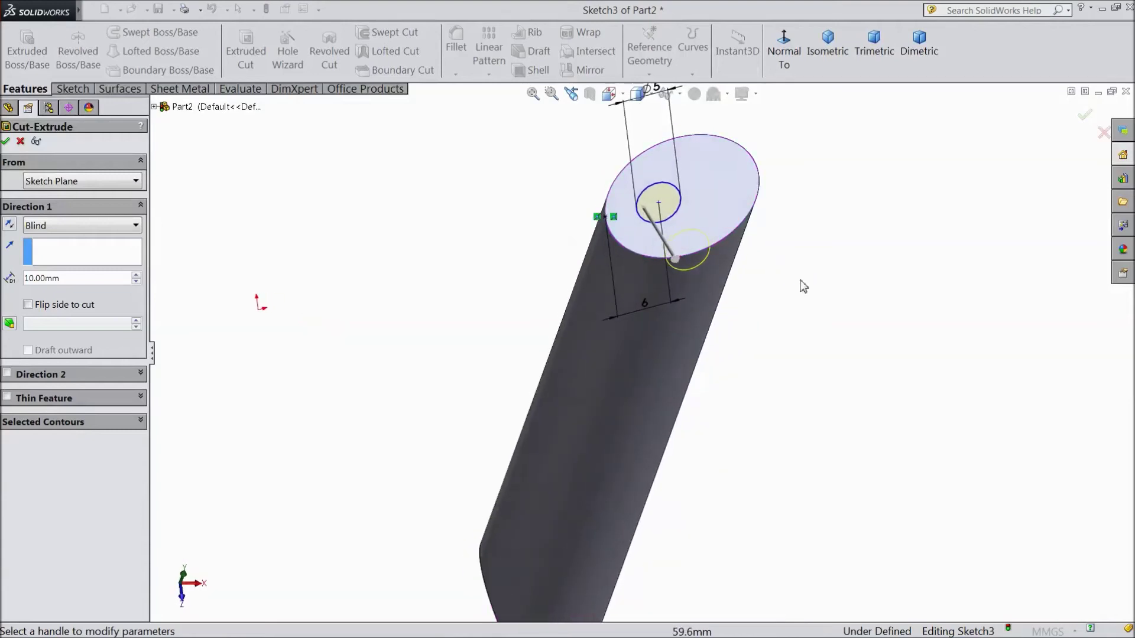
click(7, 142)
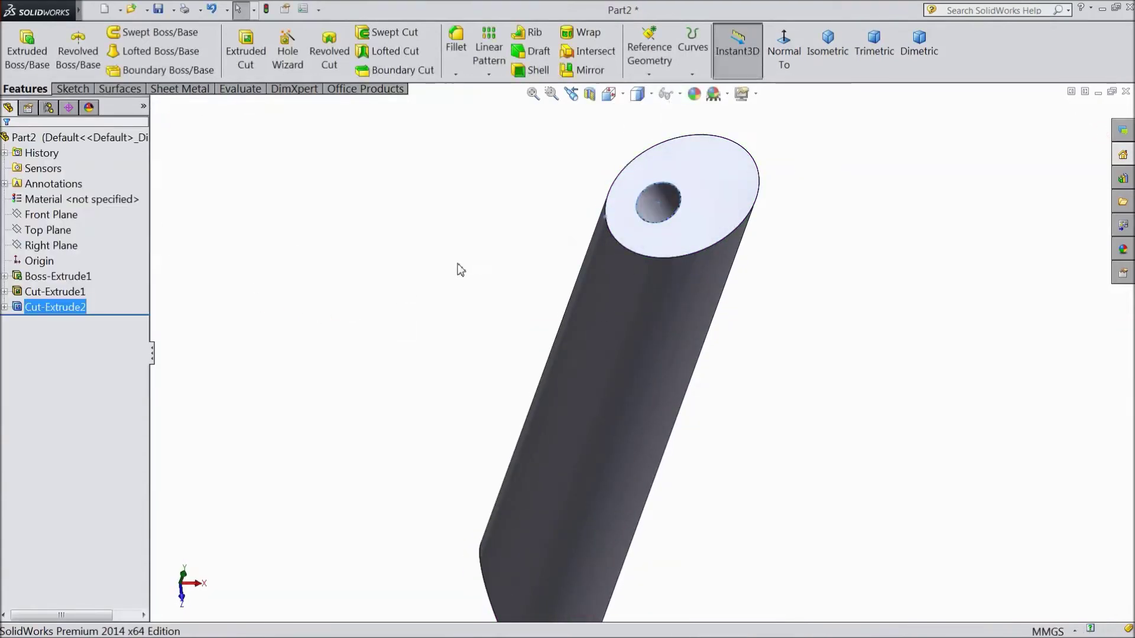
Step: Start Sketch4 on the shaft's other slanted end face and view it head-on
mouse_move(461, 270)
middle_down()
mouse_move(473, 354)
mouse_move(463, 331)
mouse_move(495, 253)
mouse_move(445, 388)
mouse_move(503, 277)
middle_up()
middle_drag(454, 331, 551, 508)
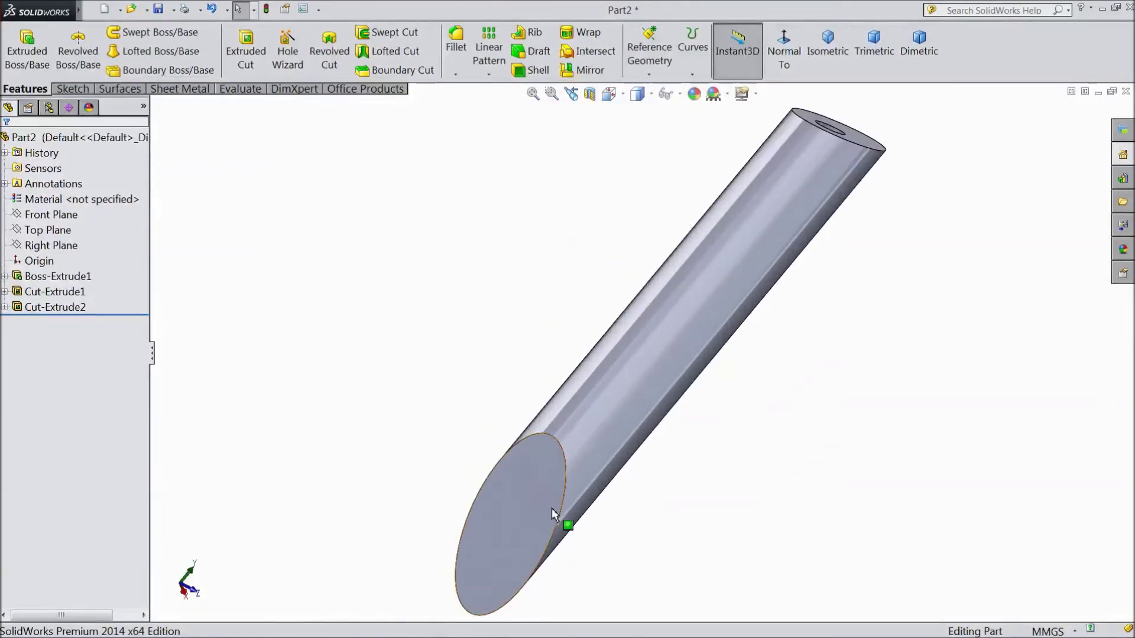
click(530, 506)
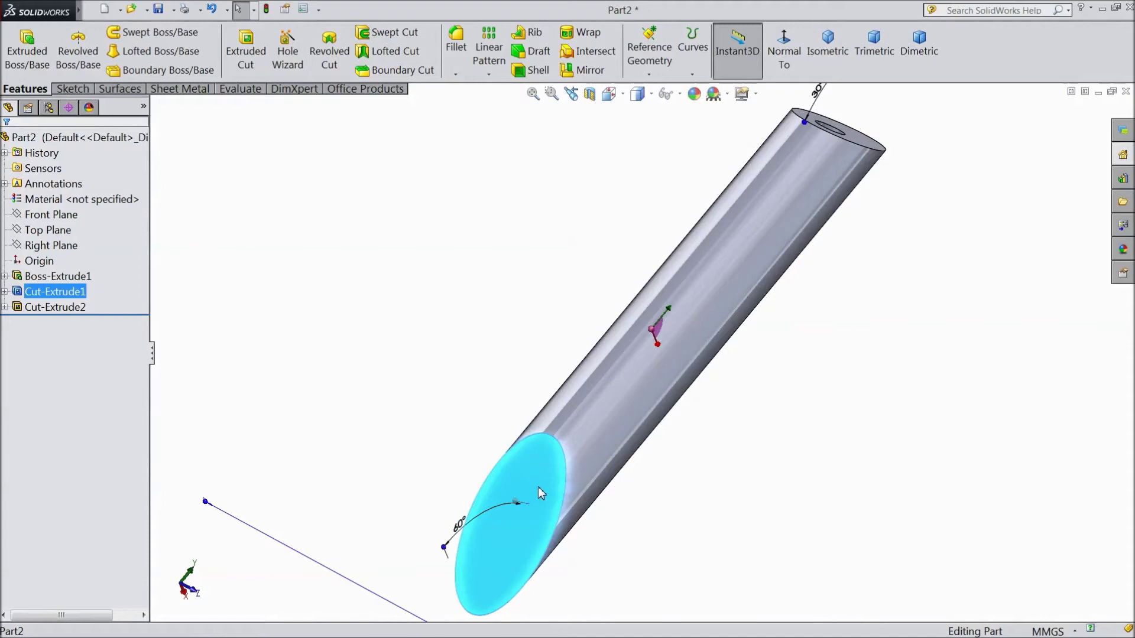
click(574, 470)
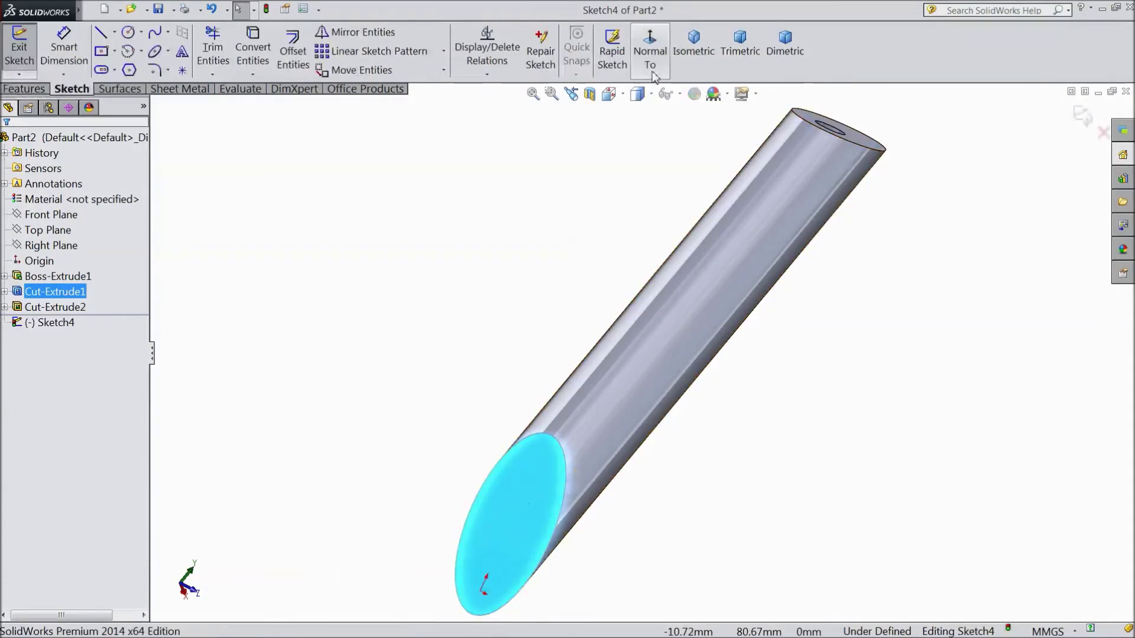
click(652, 74)
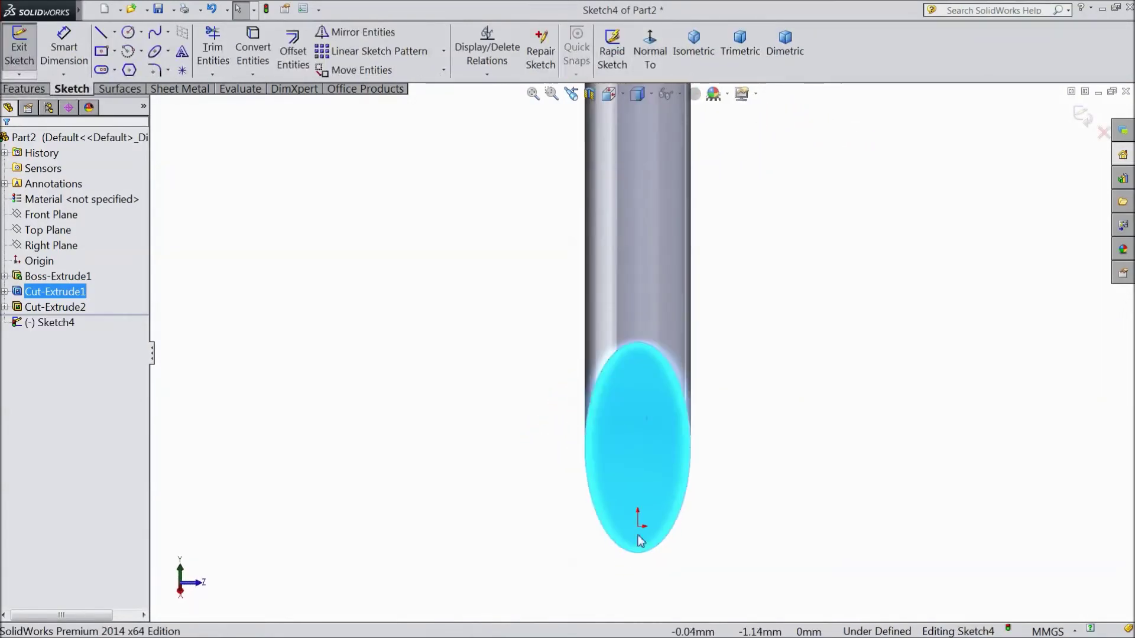
scroll(636, 436, down, 2)
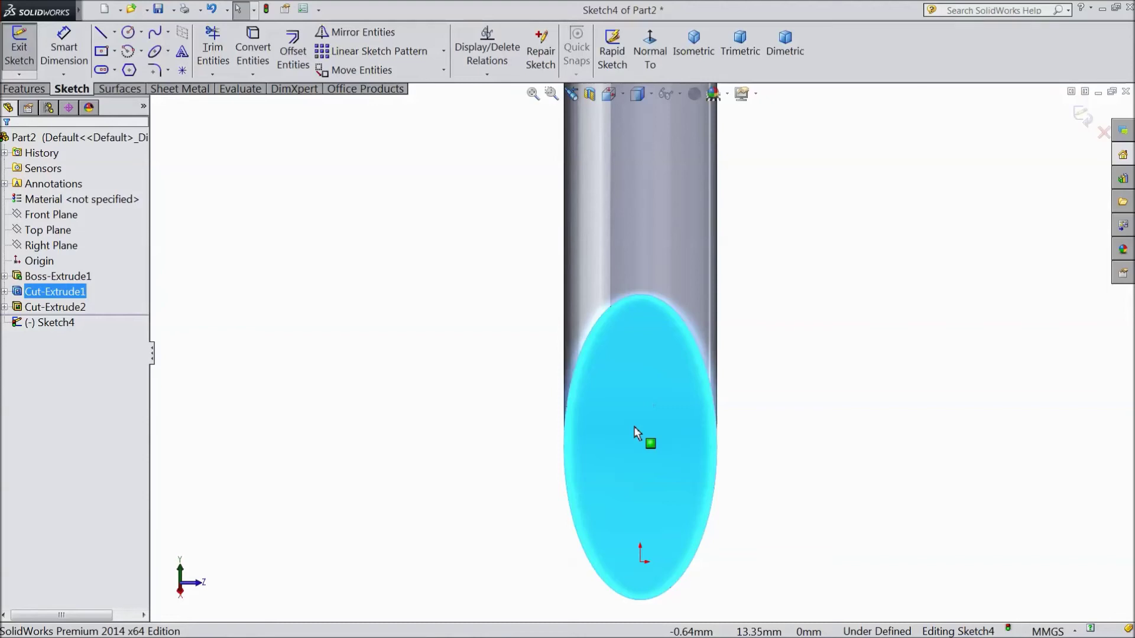
Step: Draw a circle in the middle of the angled end face and dimension it to ⌀5 mm
click(130, 33)
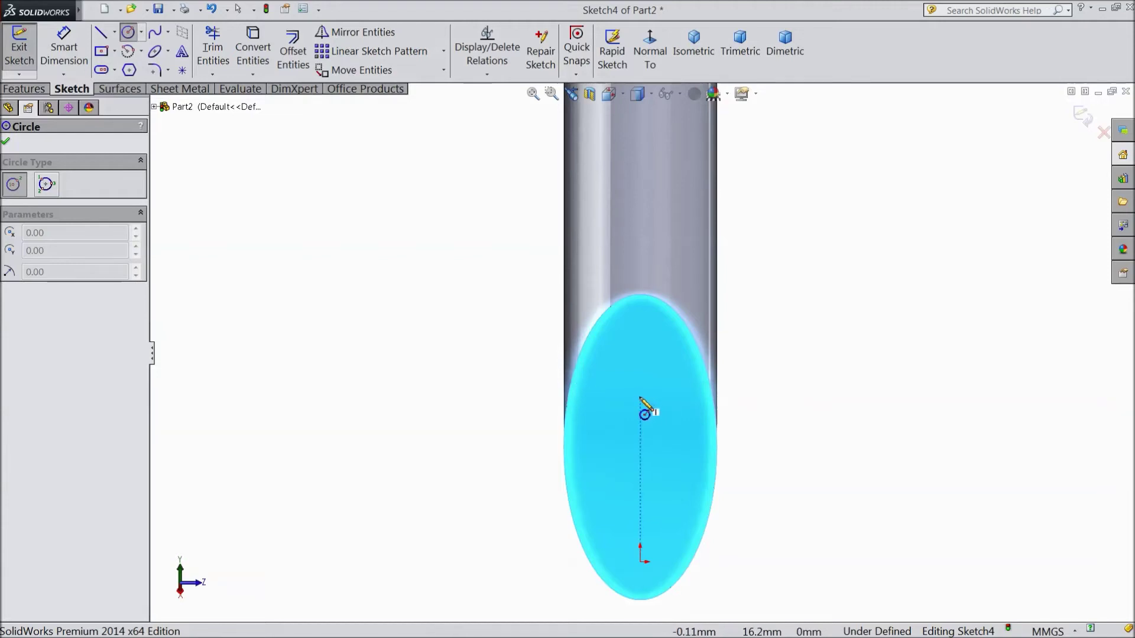
drag(640, 402, 650, 430)
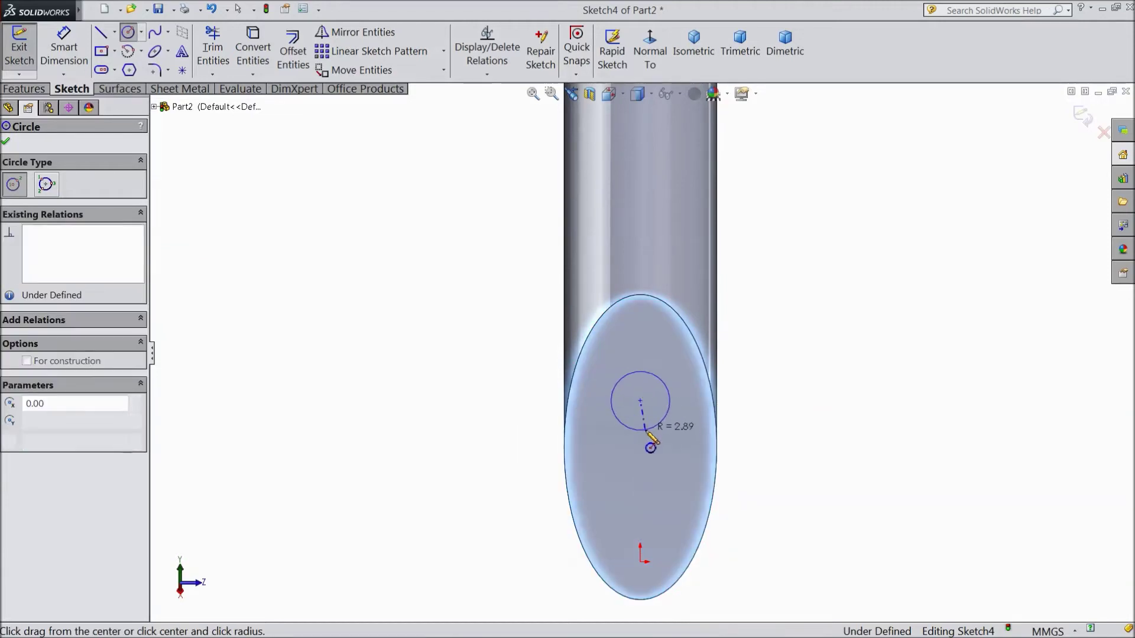
click(64, 47)
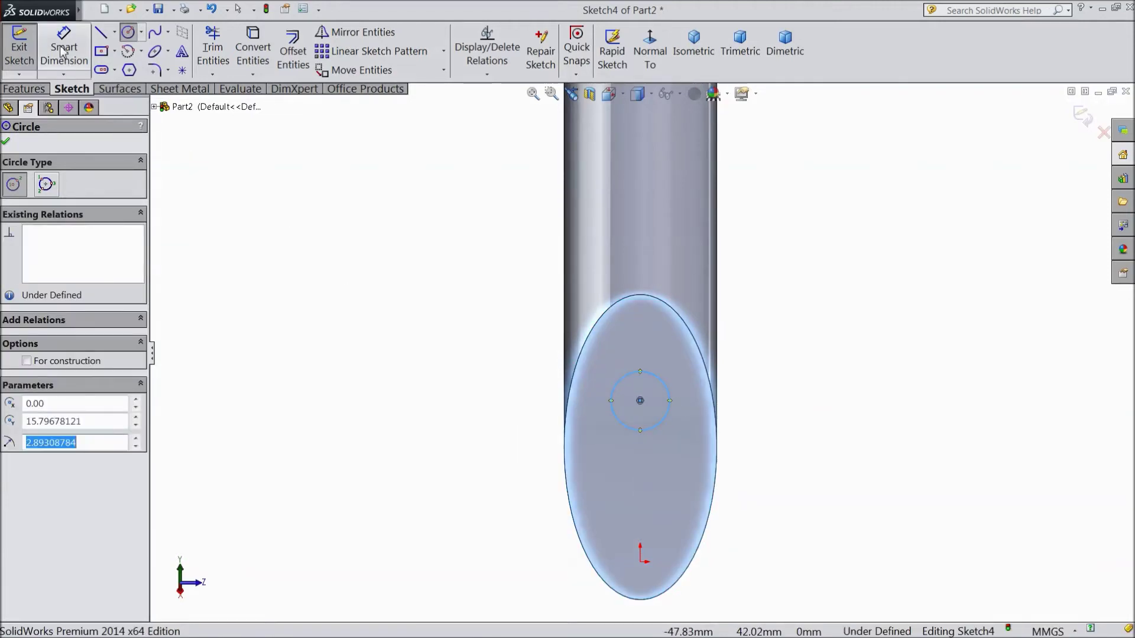
click(669, 407)
click(746, 412)
text(5)
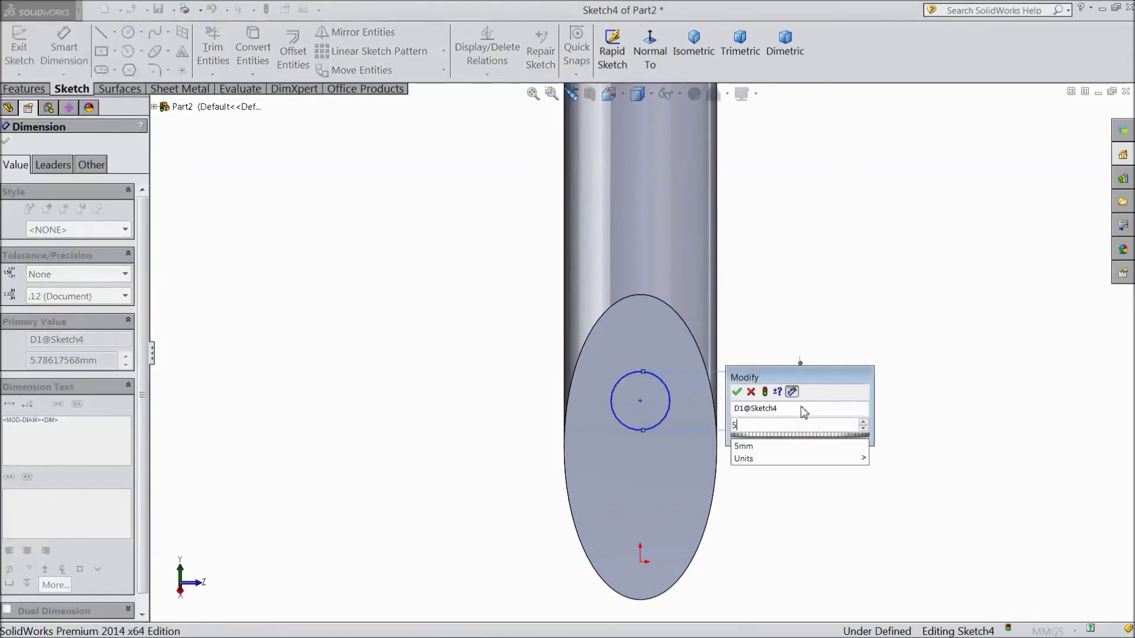
click(737, 392)
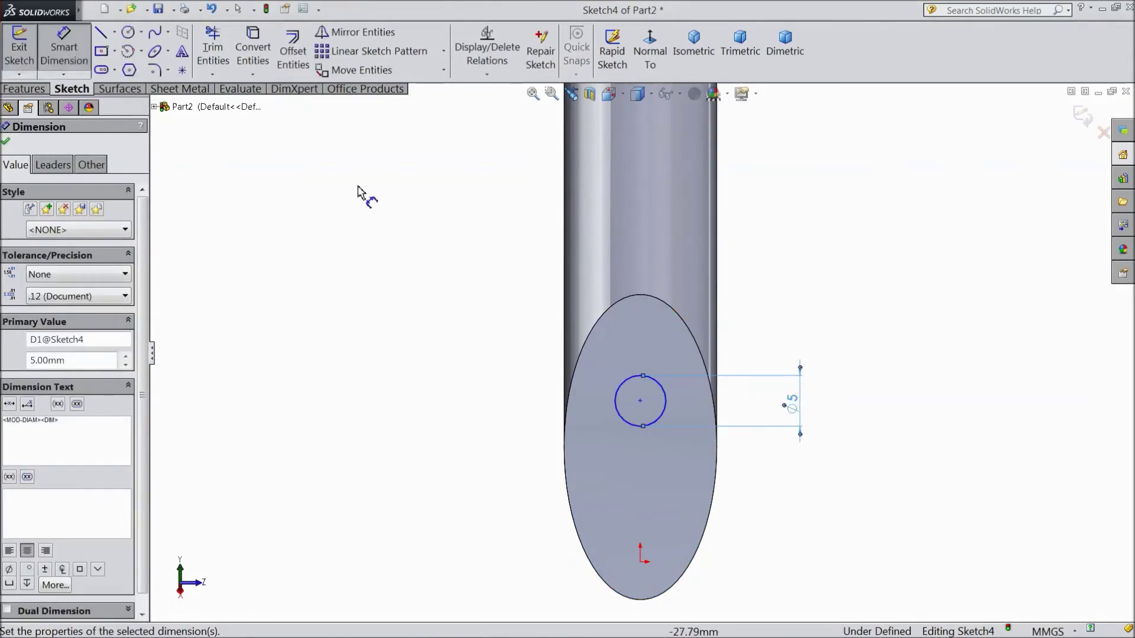
Step: Place a sketch point at the ellipse's top and dimension the circle centre 8 mm below it
click(182, 69)
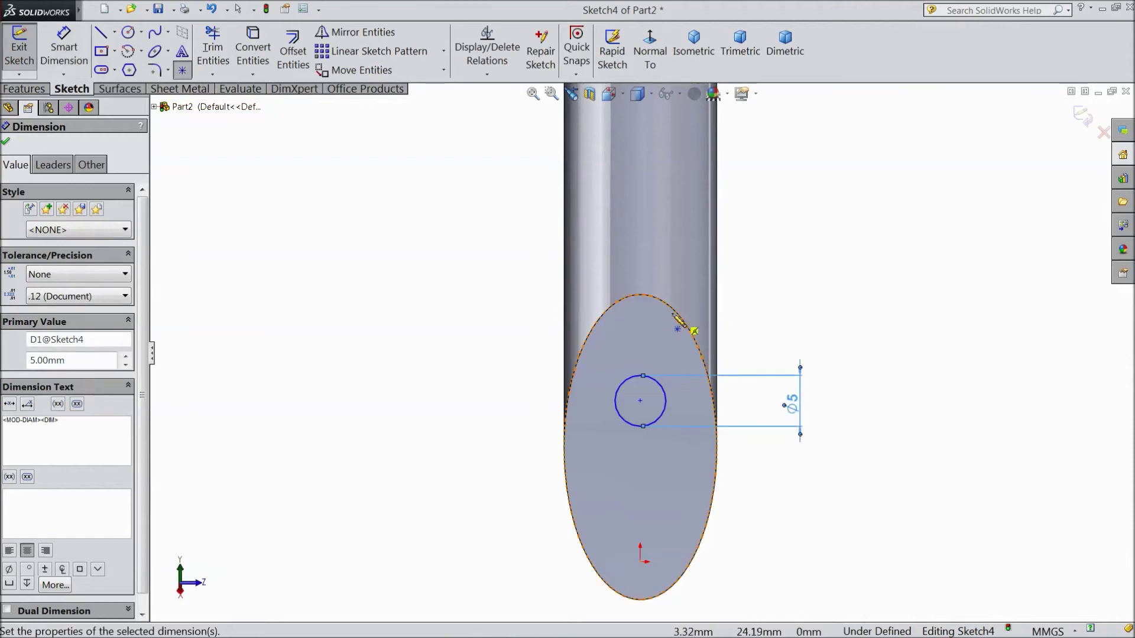
click(646, 302)
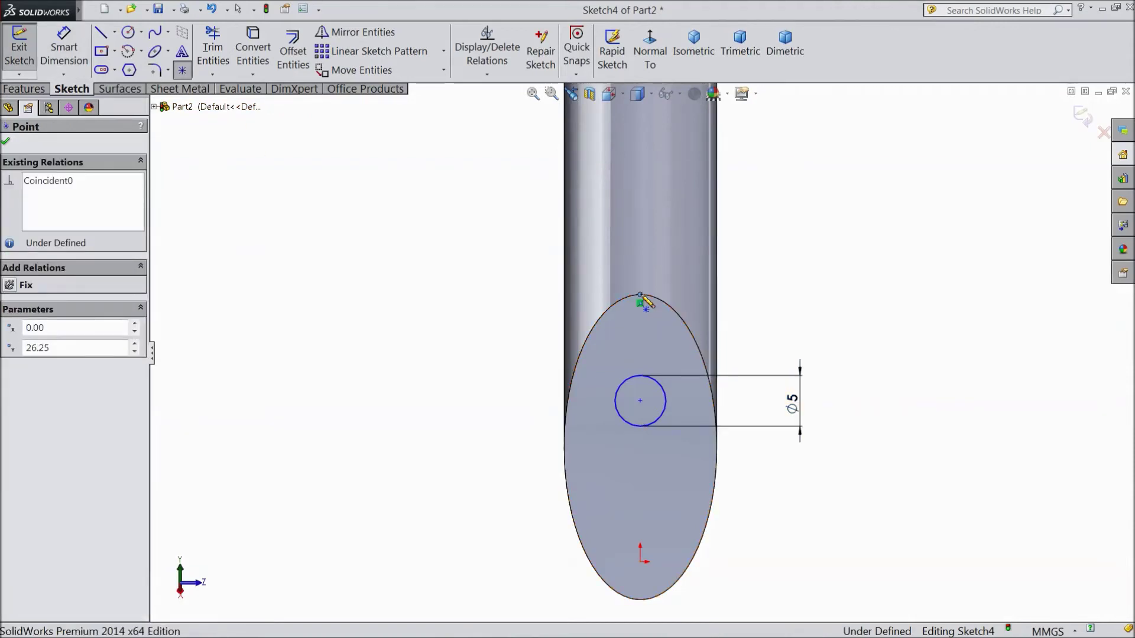
click(67, 54)
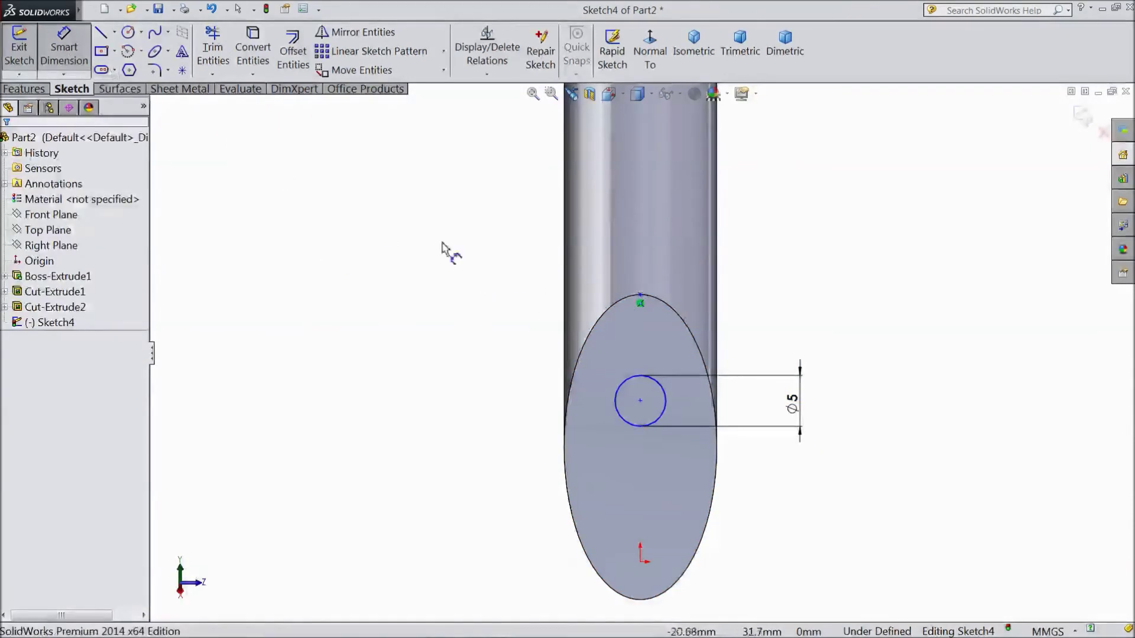
click(642, 299)
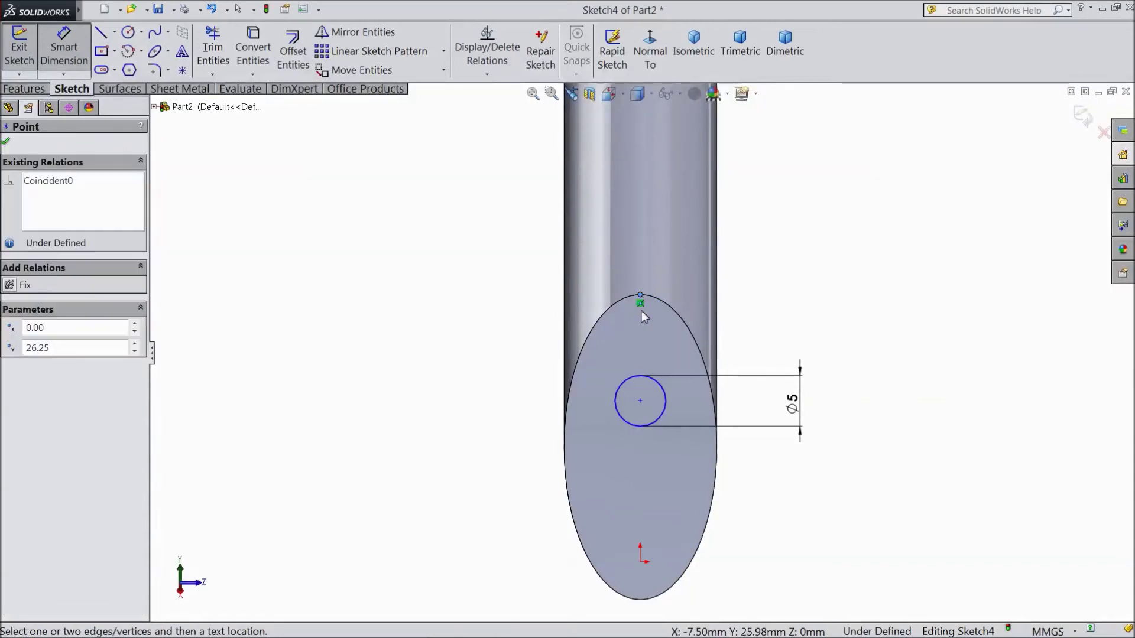
click(630, 386)
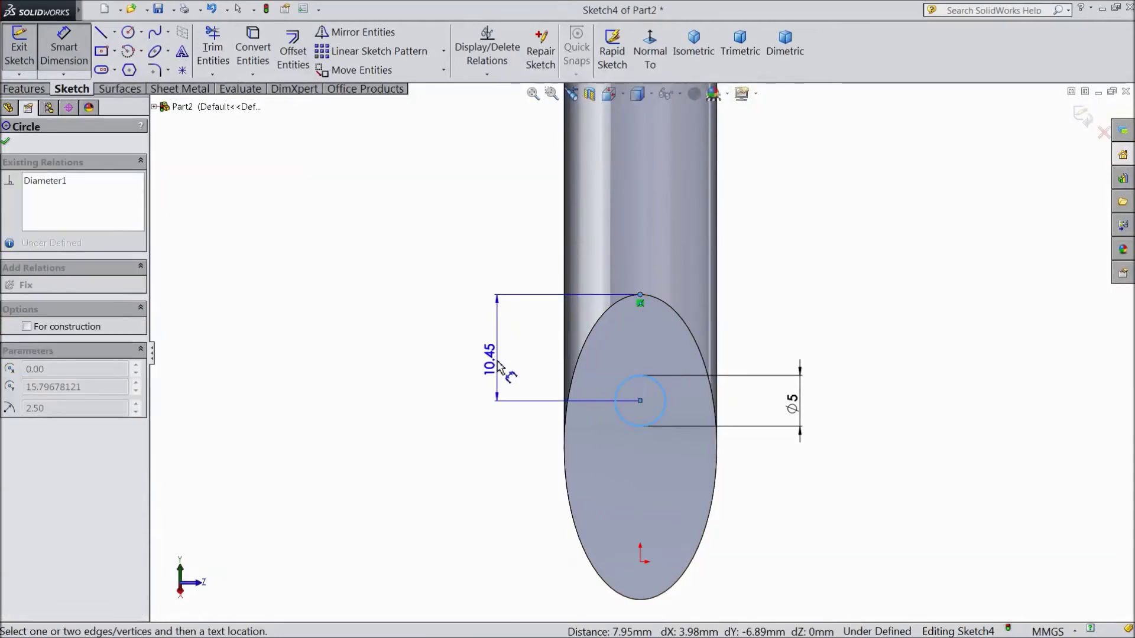
click(501, 362)
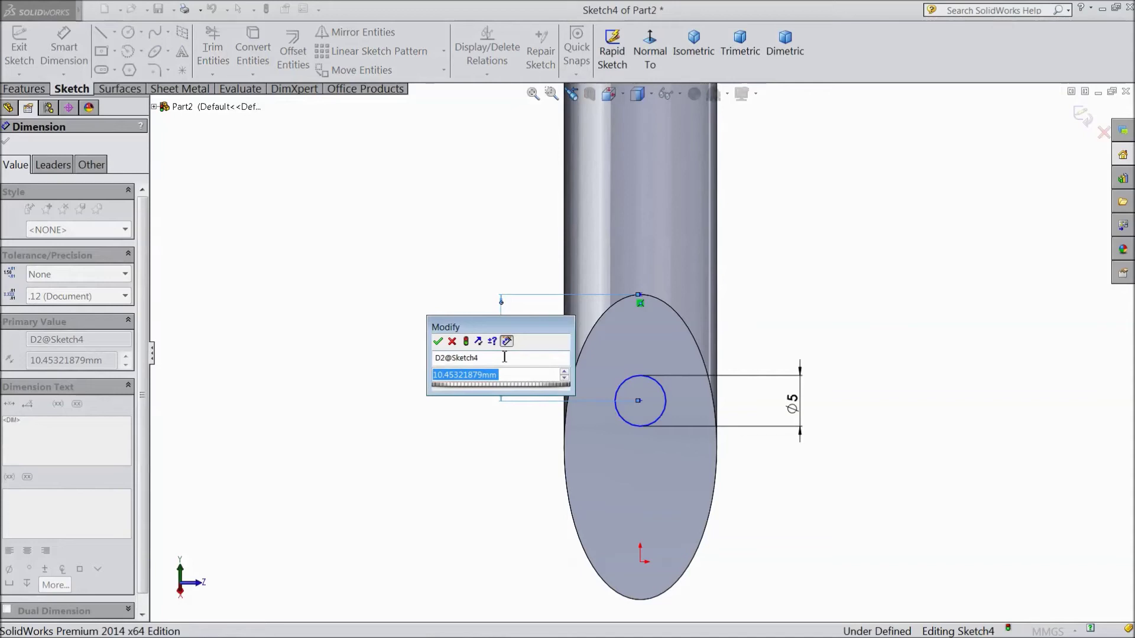
text(8)
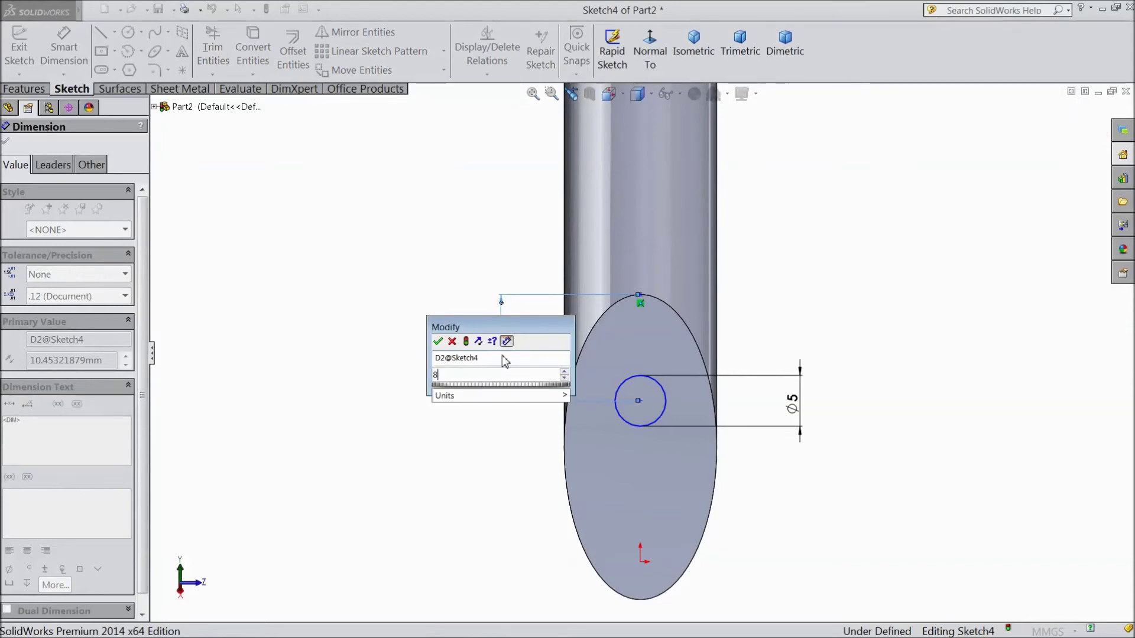
click(438, 342)
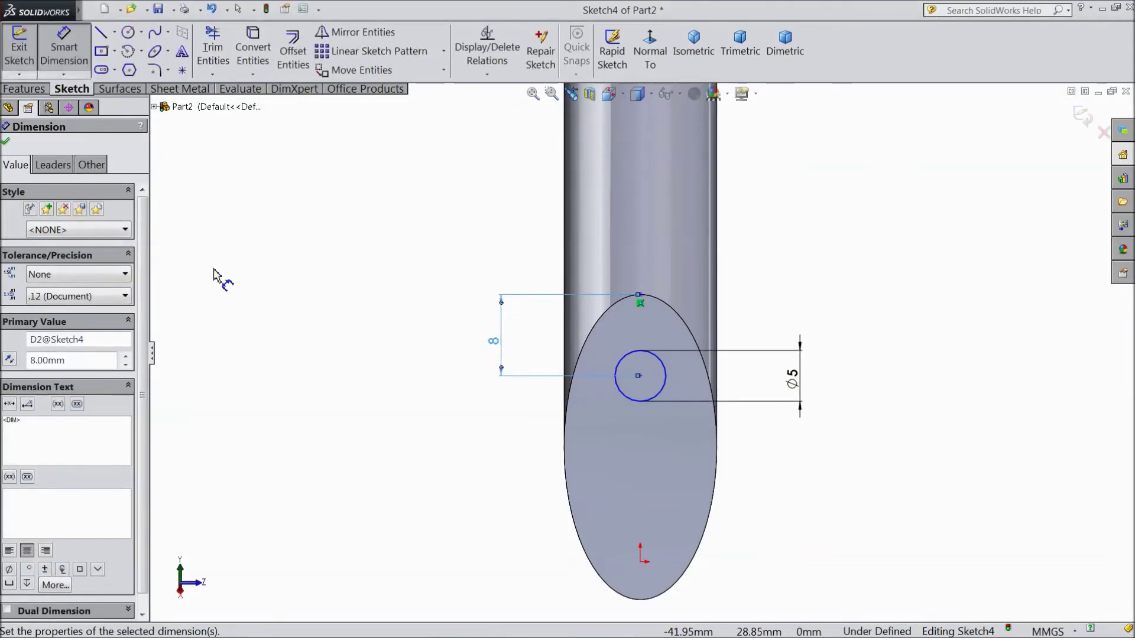
click(5, 141)
Step: Cut the 5 mm circle 7 mm deep (Blind) into the slanted bottom face as Cut-Extrude3
click(25, 89)
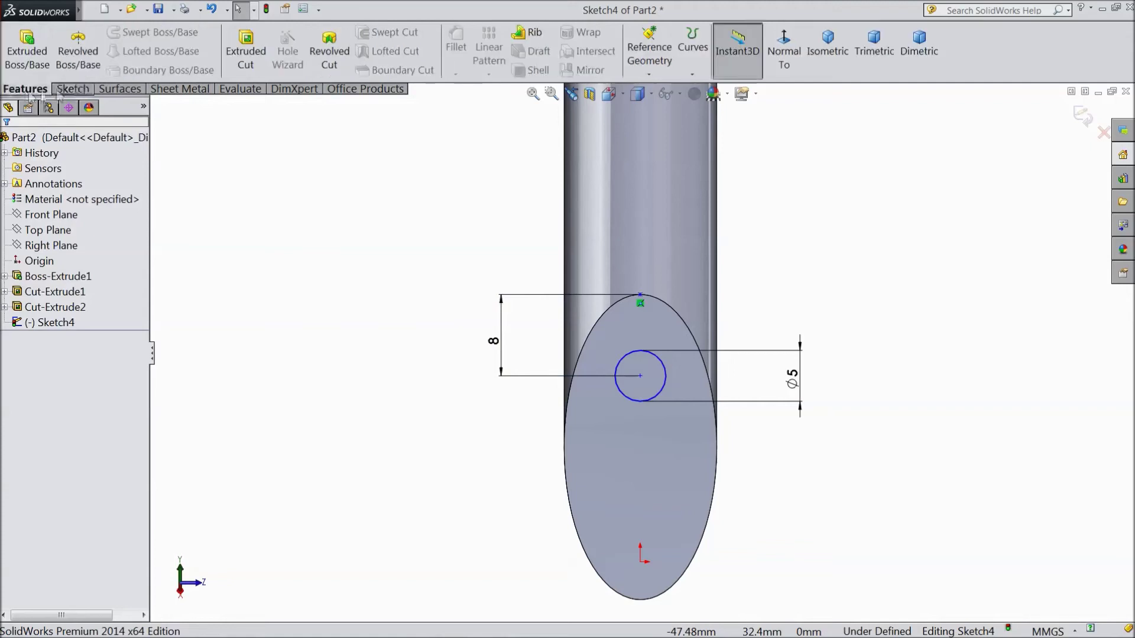
click(245, 51)
middle_drag(322, 405, 209, 347)
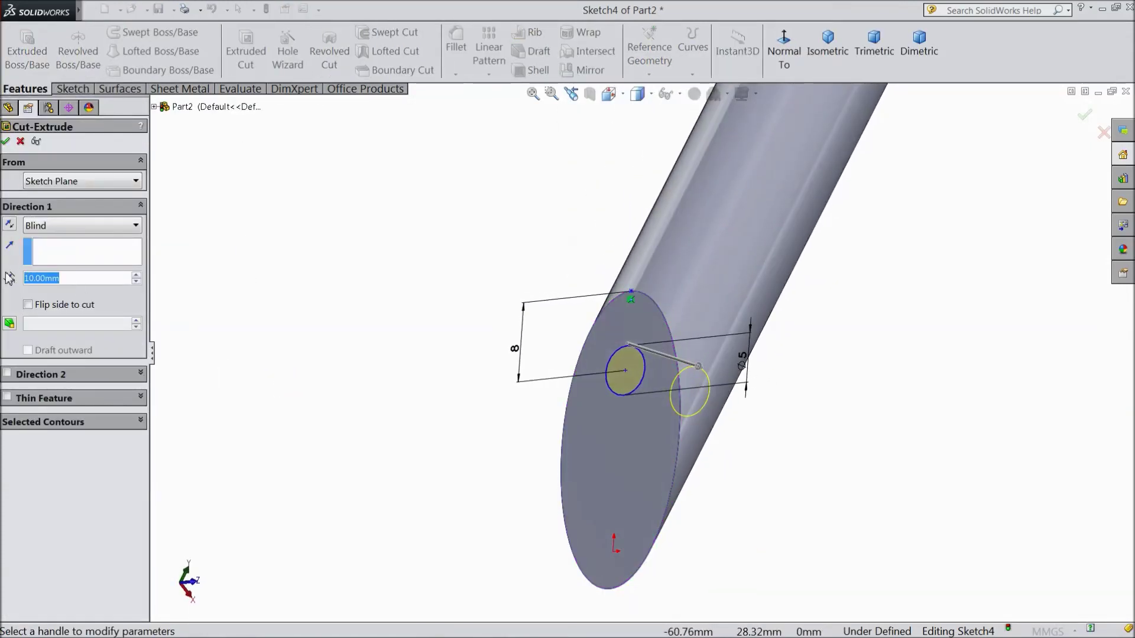
text(7)
key(Return)
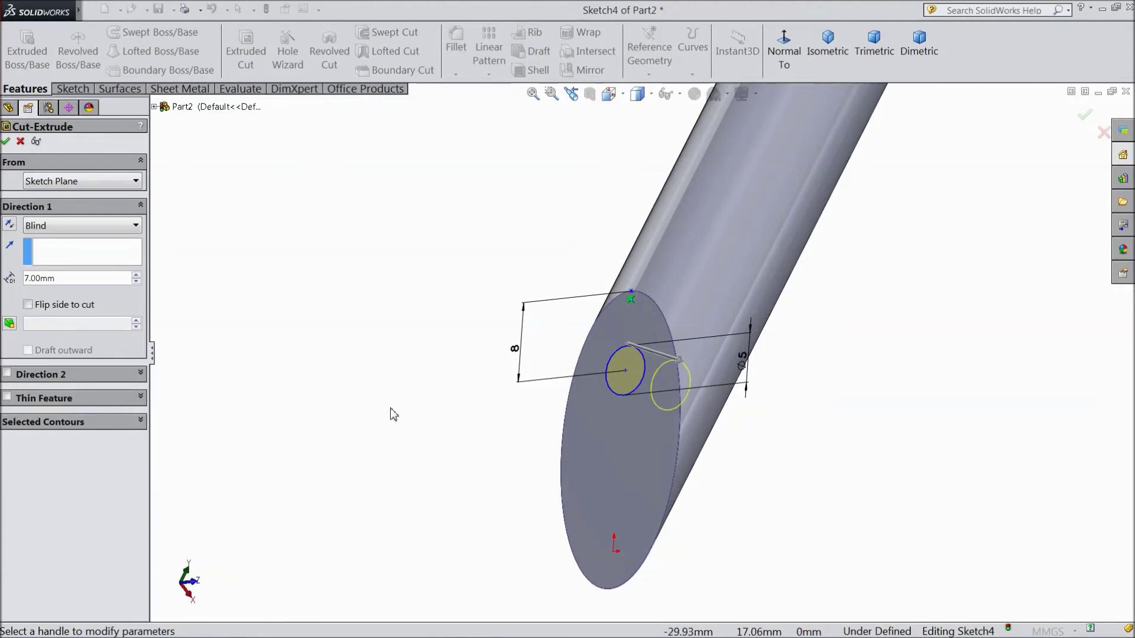
click(6, 142)
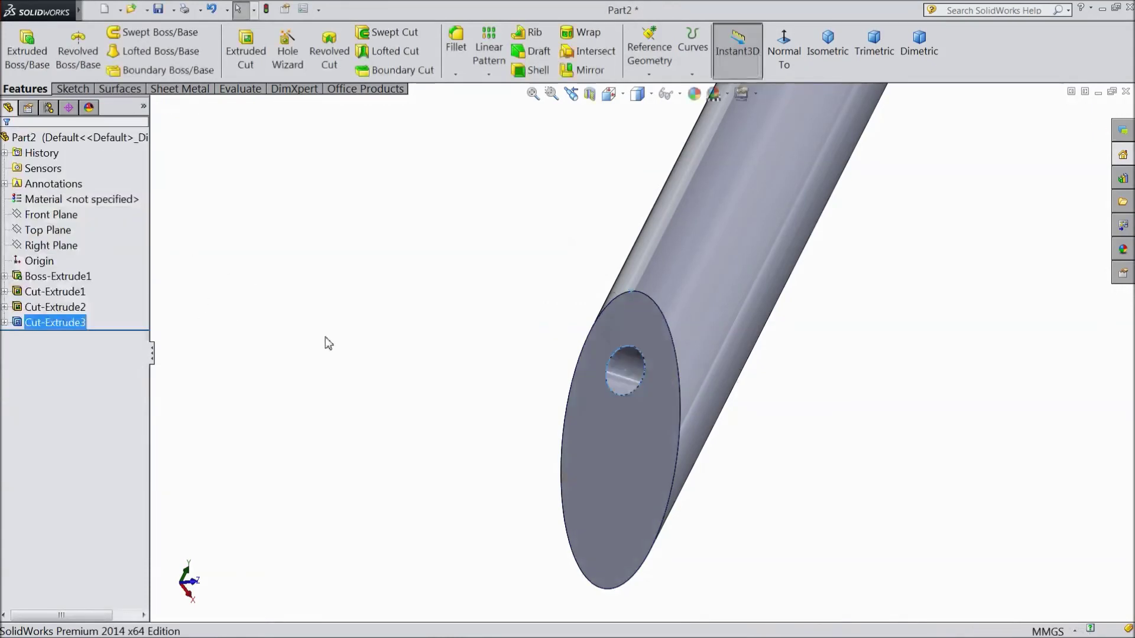
middle_drag(808, 273, 771, 327)
Step: Apply Organic > Wood > Beech 'satin finished beech endgrain' to the whole Part2
click(74, 138)
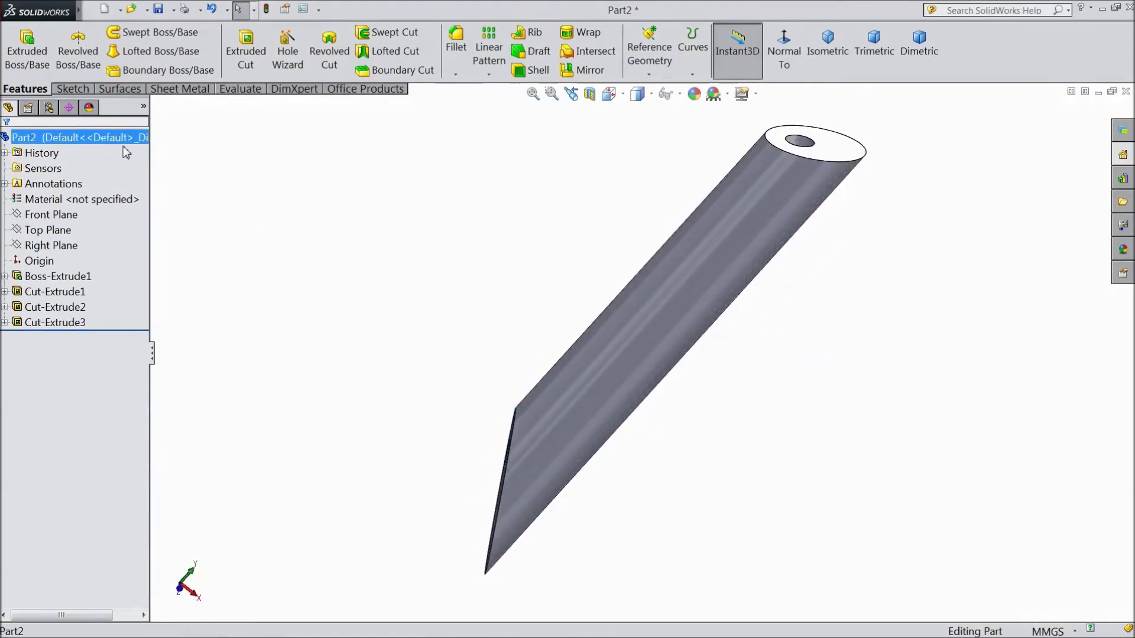
click(1121, 250)
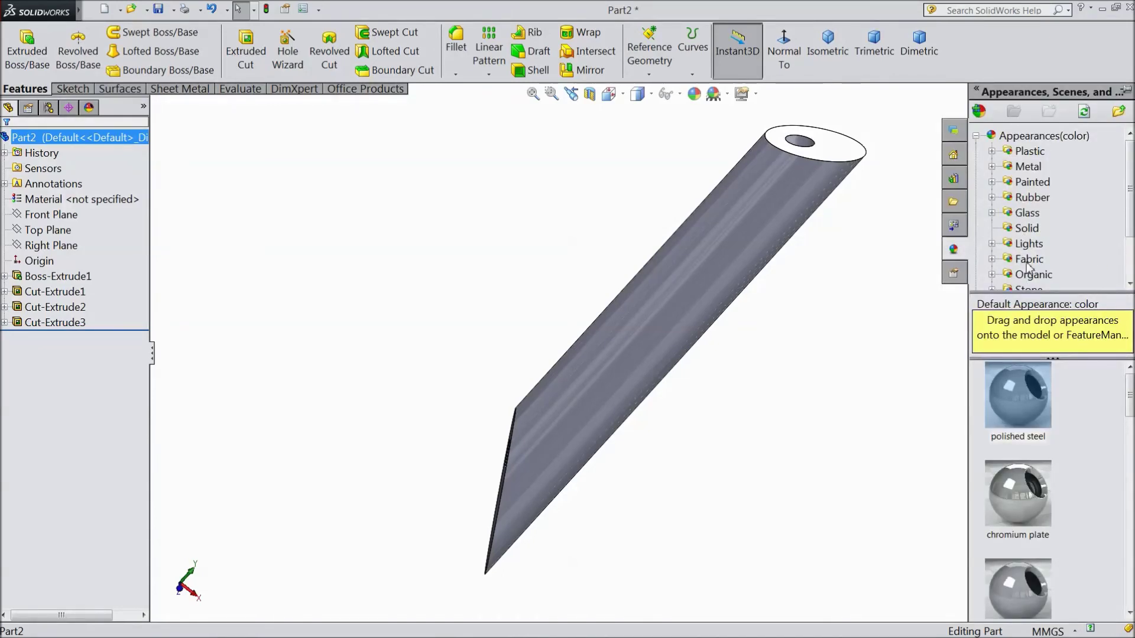
scroll(1020, 238, down, 2)
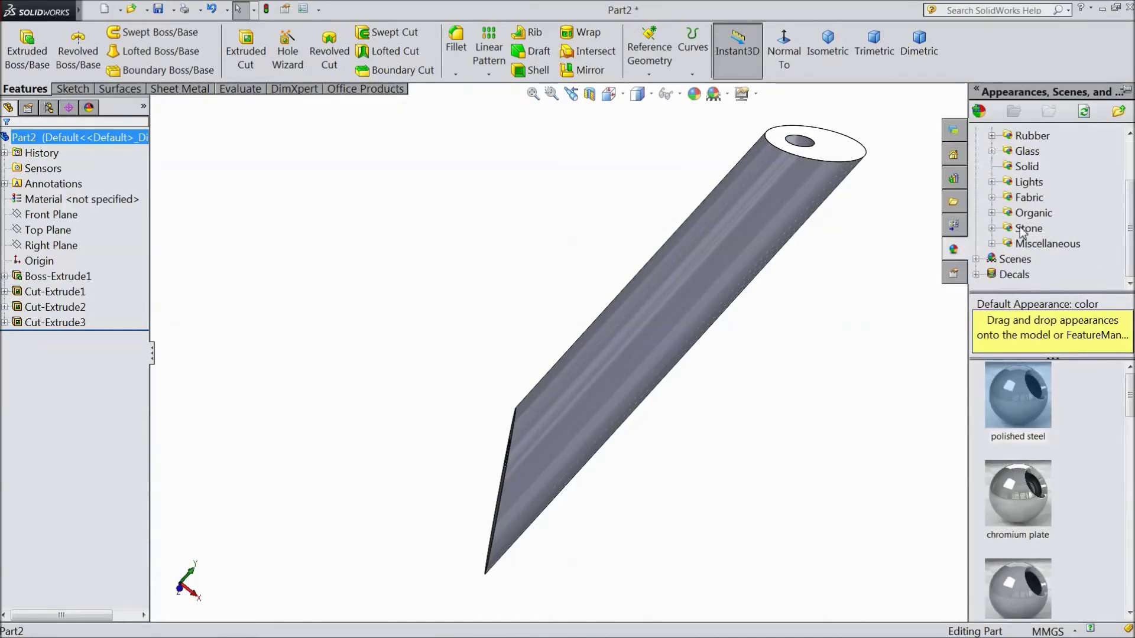
scroll(1021, 233, up, 1)
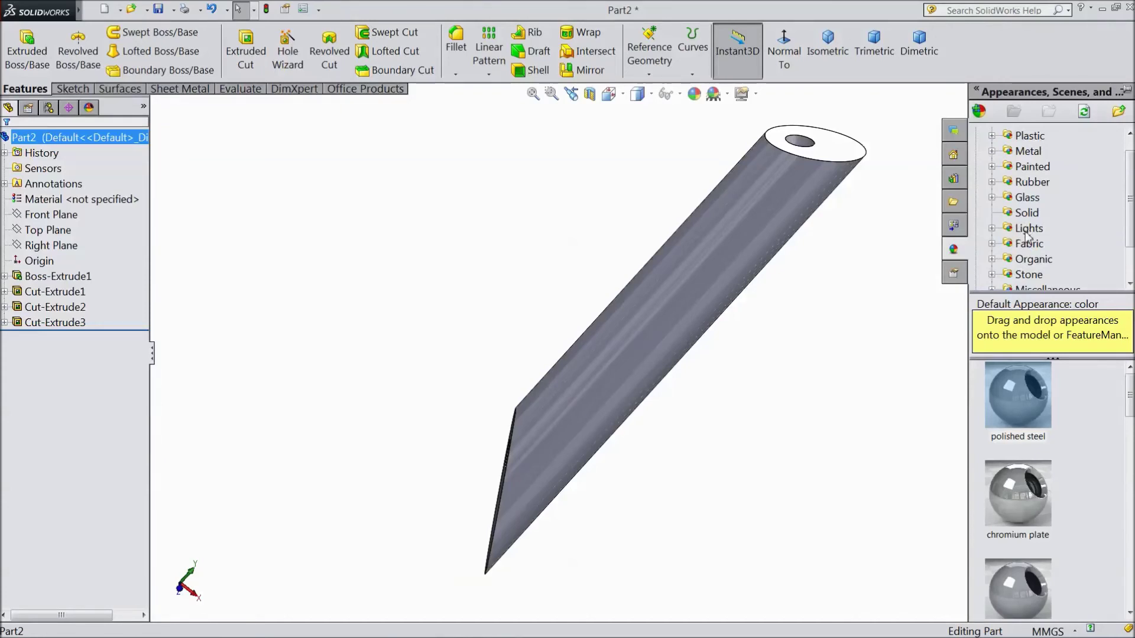
scroll(1027, 260, down, 1)
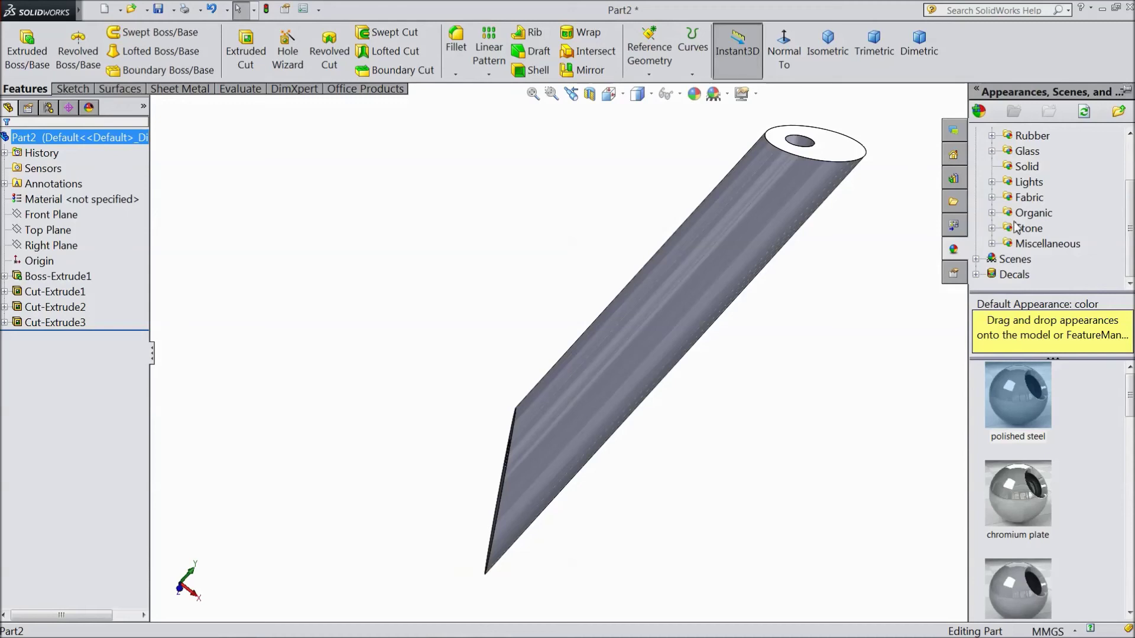
click(992, 213)
click(1044, 198)
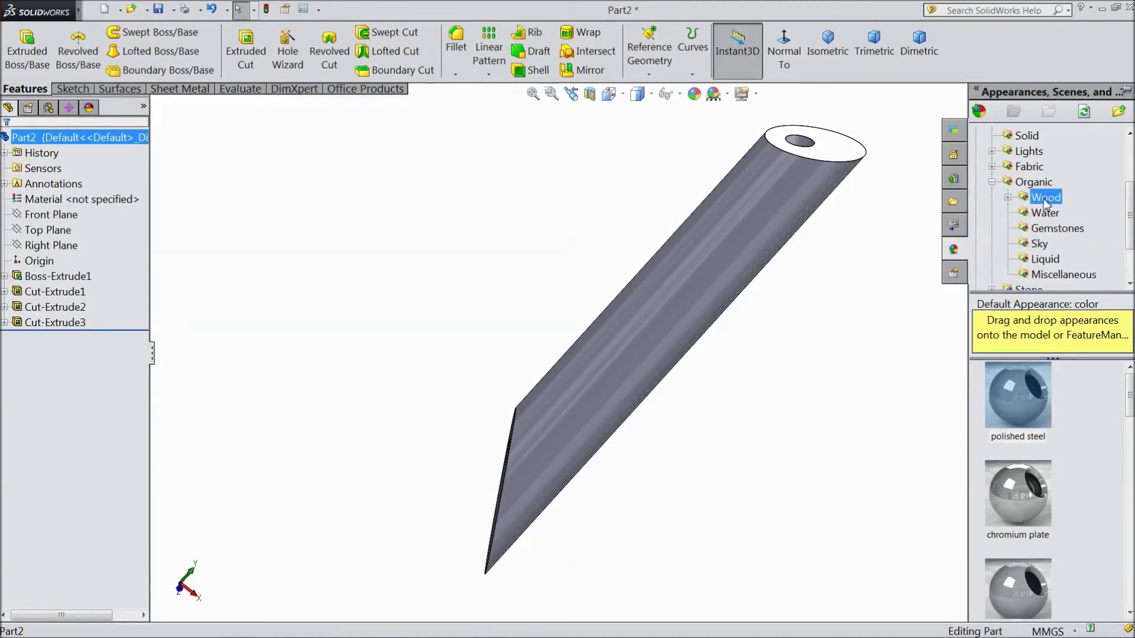
click(1007, 198)
click(1058, 166)
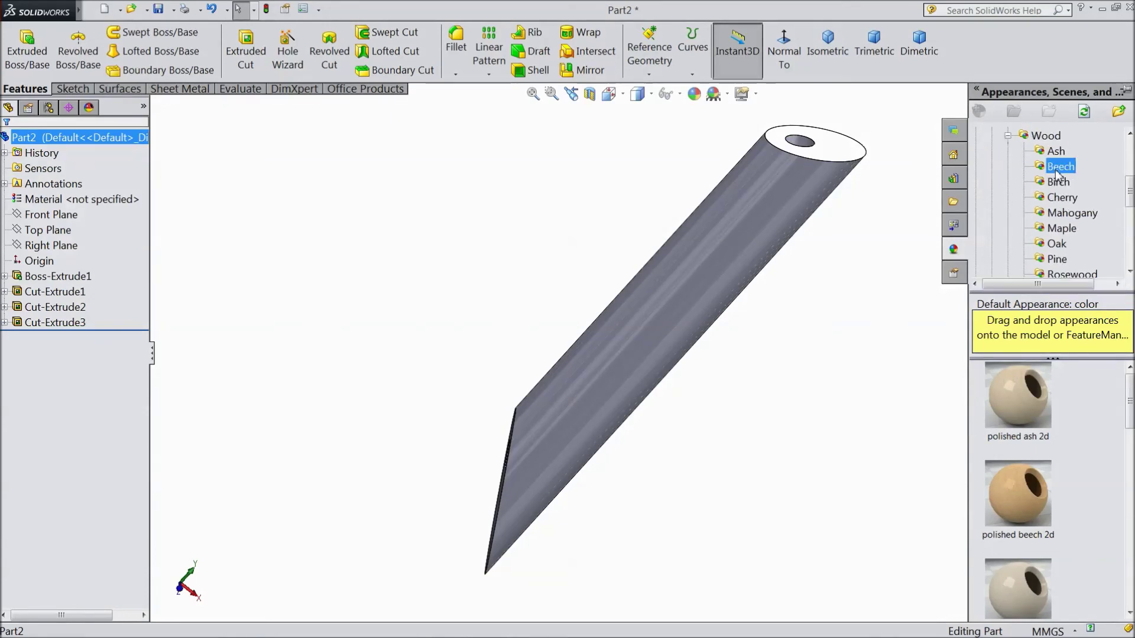
scroll(1048, 459, down, 4)
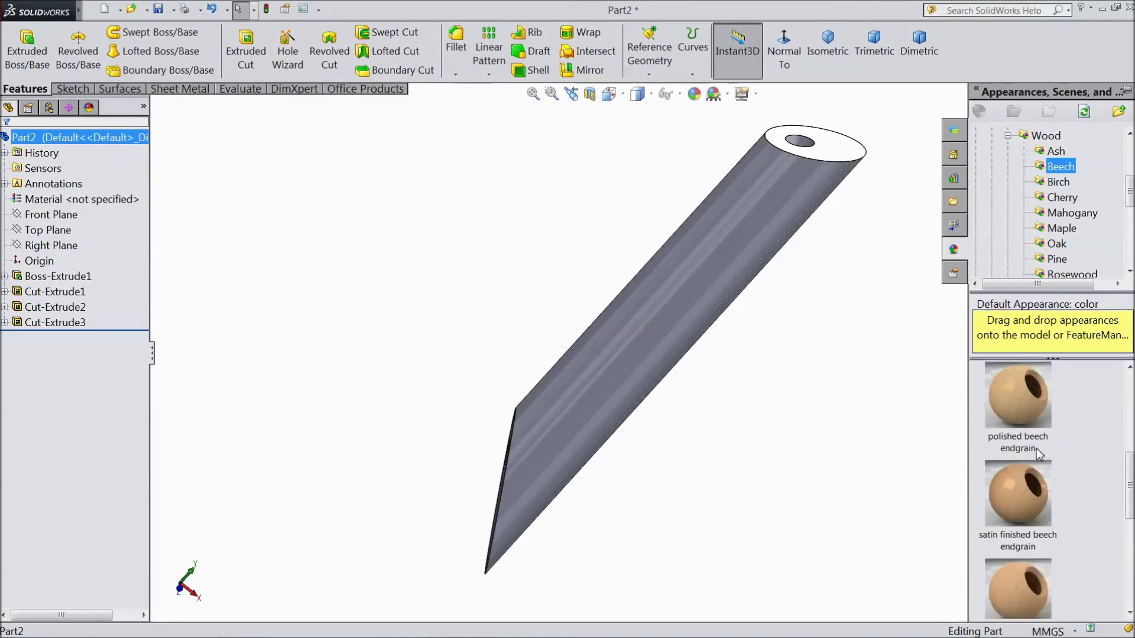
double_click(1027, 499)
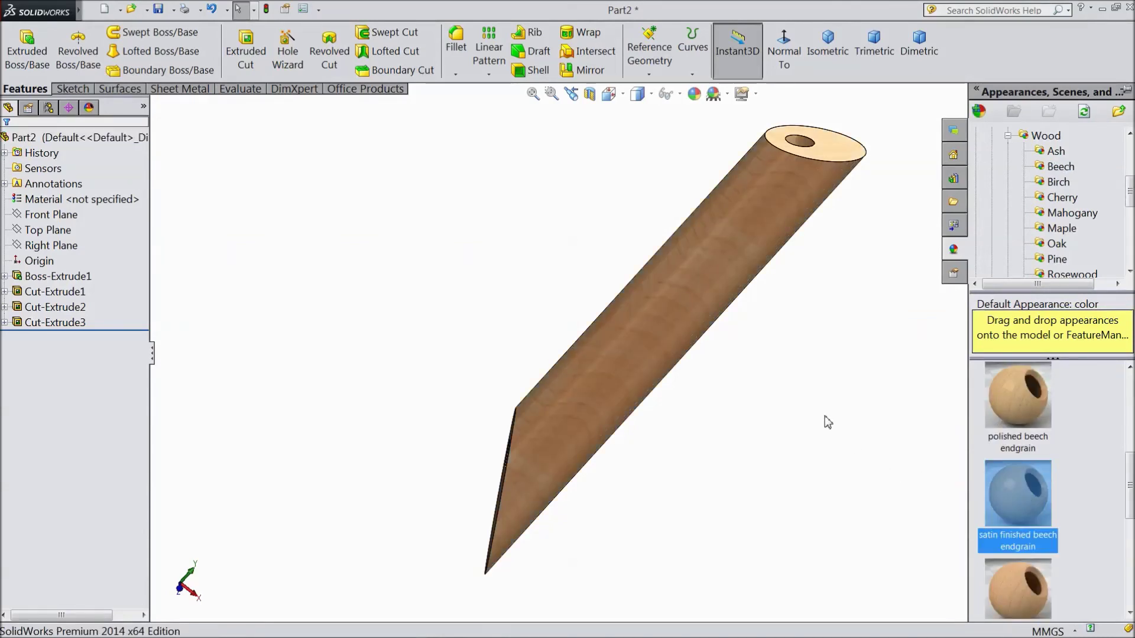
middle_drag(816, 415, 893, 285)
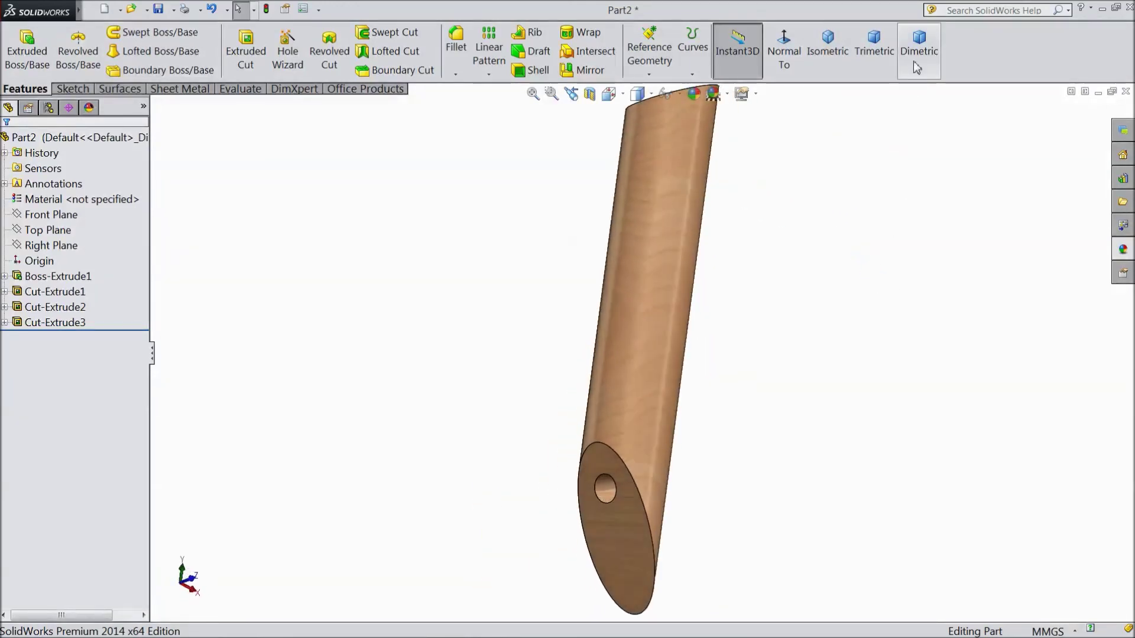
click(916, 67)
click(863, 55)
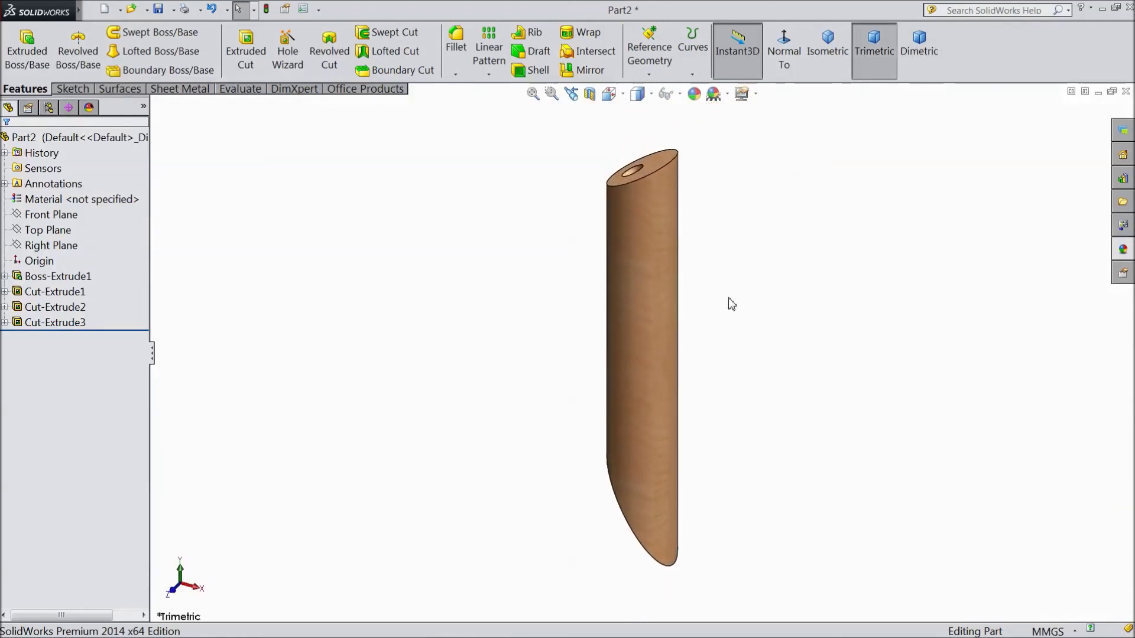